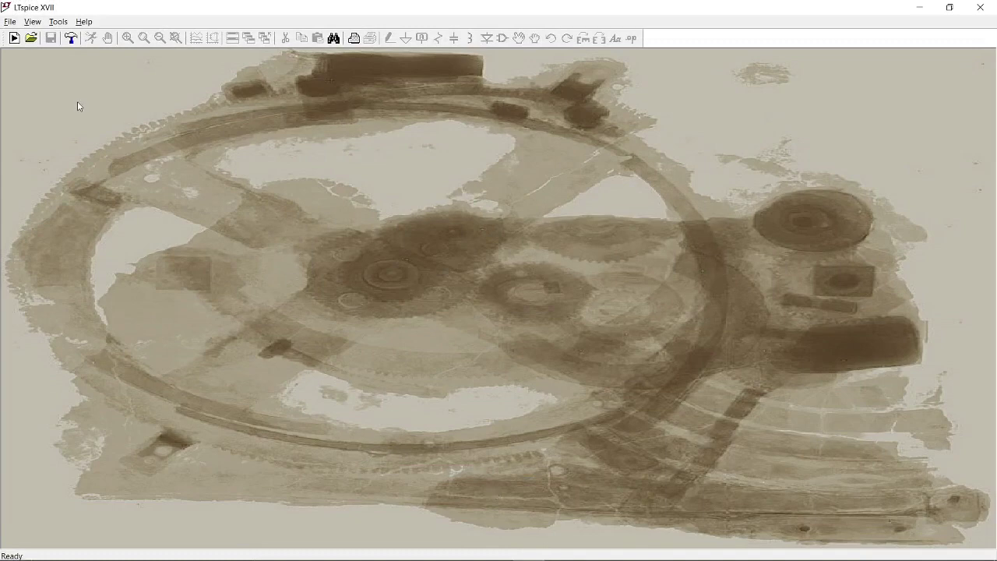
# Create a new blank schematic, Draft7.asc, from the File menu
pyautogui.click(11, 21)
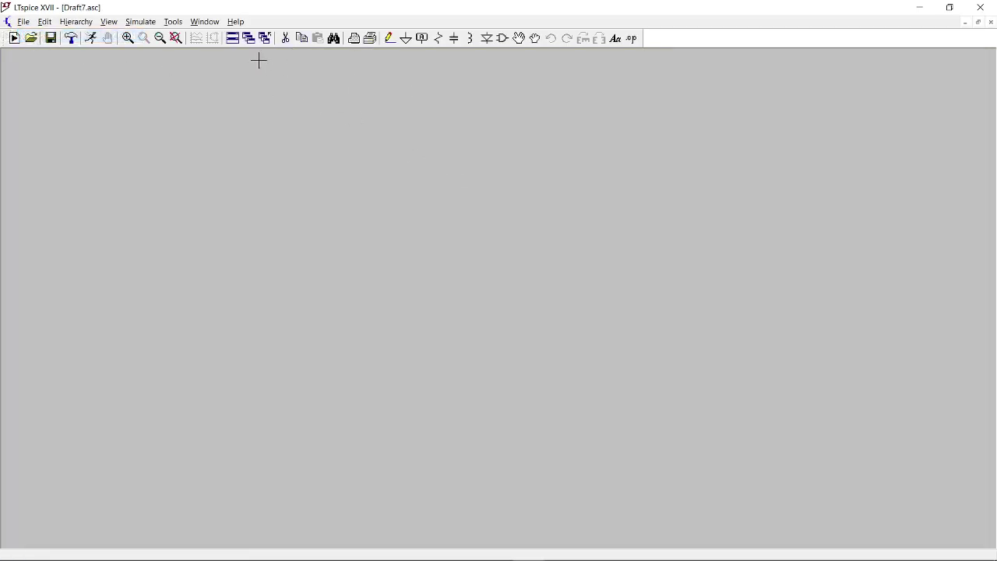
# Place two voltage sources, V1 on the left and V2 on the right
pyautogui.click(502, 39)
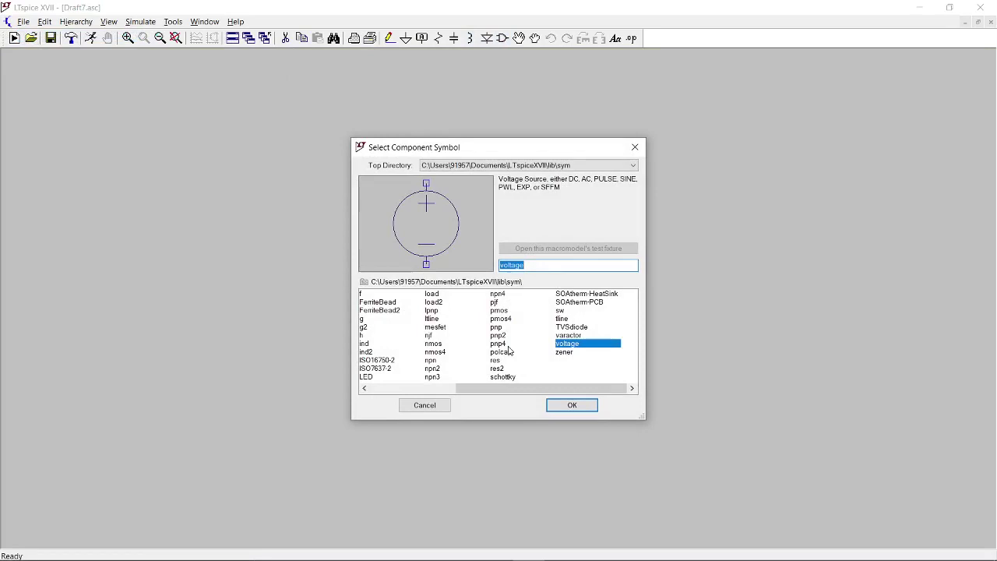
pyautogui.click(567, 405)
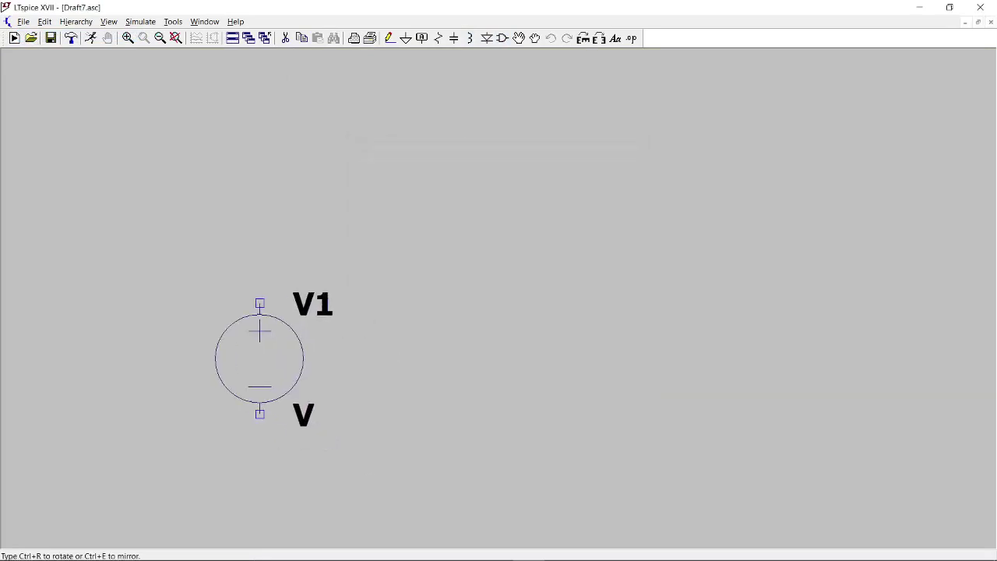
pyautogui.click(237, 312)
pyautogui.click(748, 293)
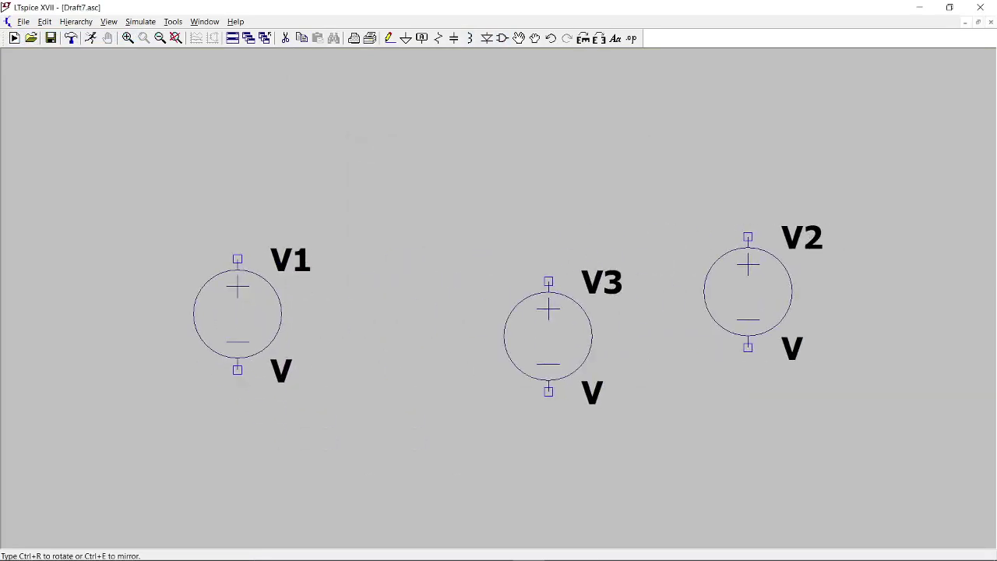
pyautogui.press('Escape')
# Place an nmos4 transistor, M1, between the two sources
pyautogui.click(502, 38)
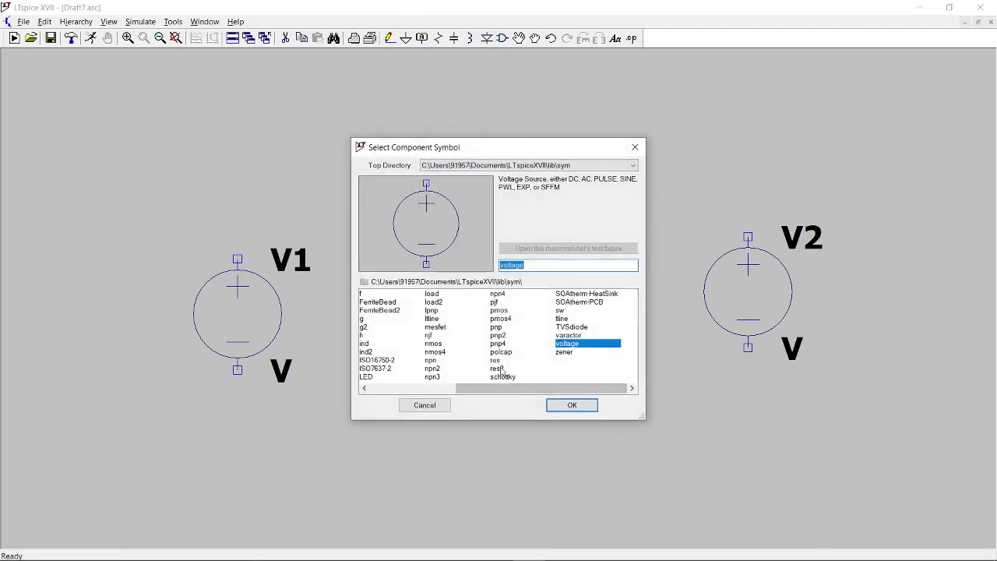
pyautogui.click(435, 352)
pyautogui.click(571, 405)
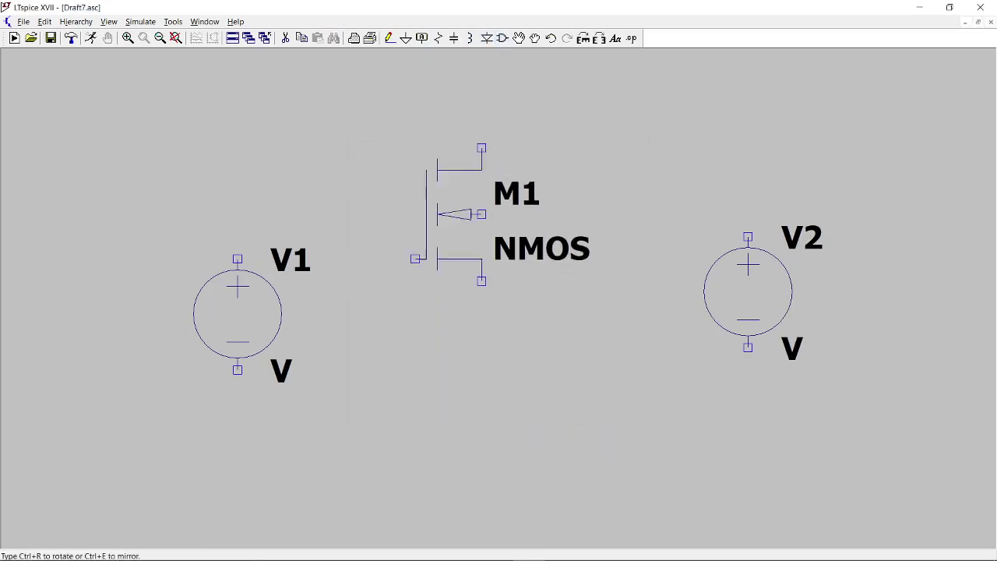
pyautogui.click(437, 192)
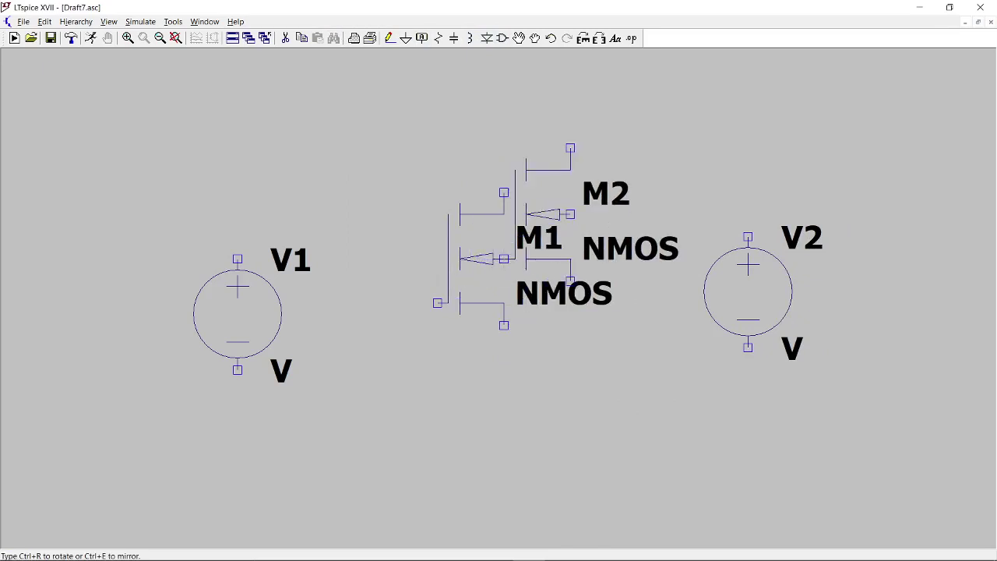
pyautogui.press('Escape')
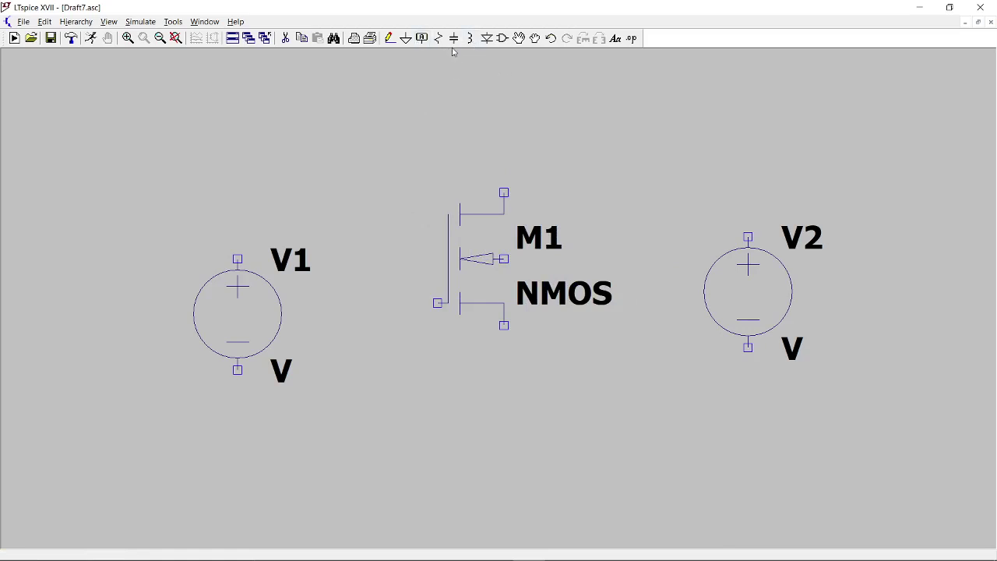
# Put ground symbols under V1, under M1's source, and under V2
pyautogui.click(406, 38)
pyautogui.click(237, 370)
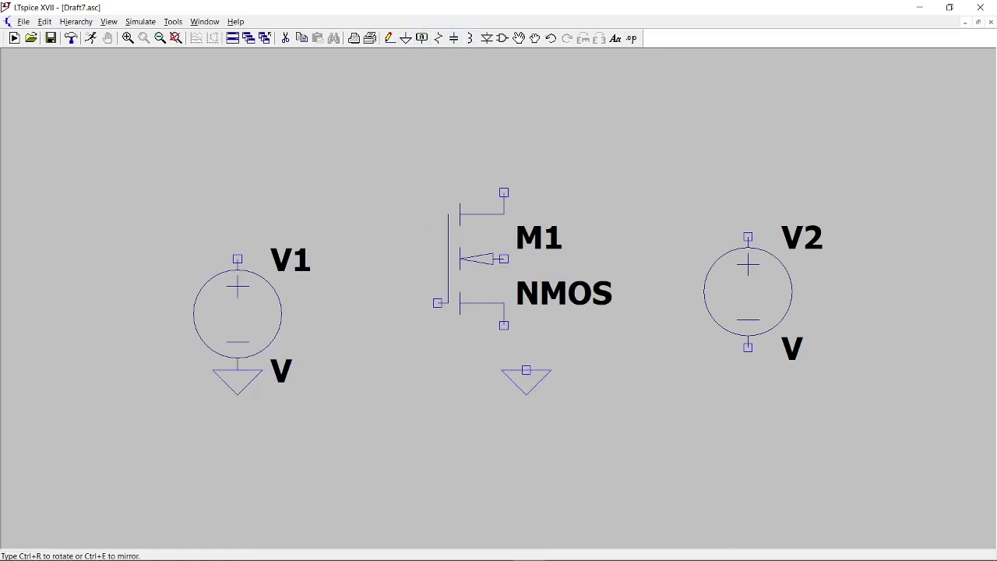
pyautogui.click(504, 392)
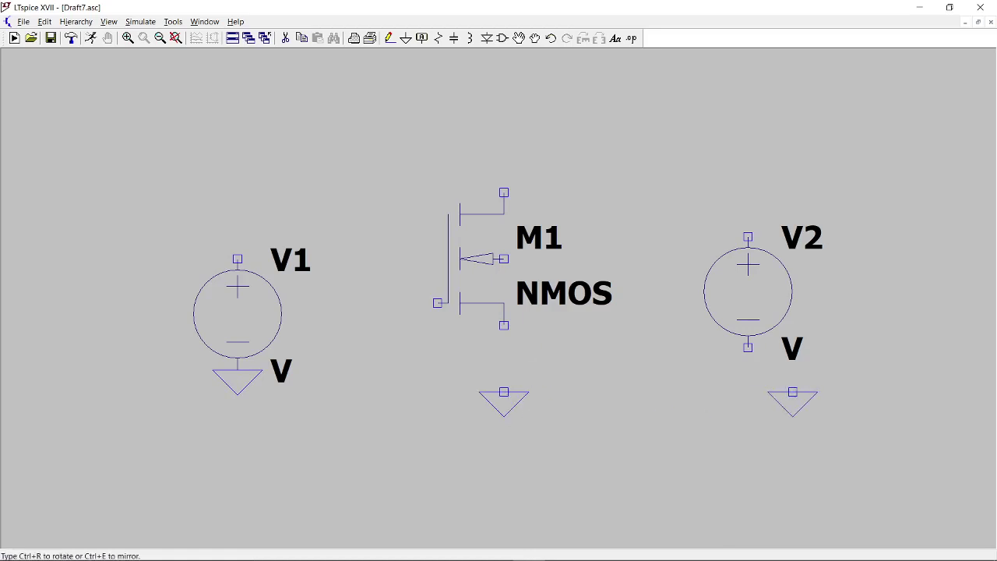
pyautogui.click(747, 346)
pyautogui.press('Escape')
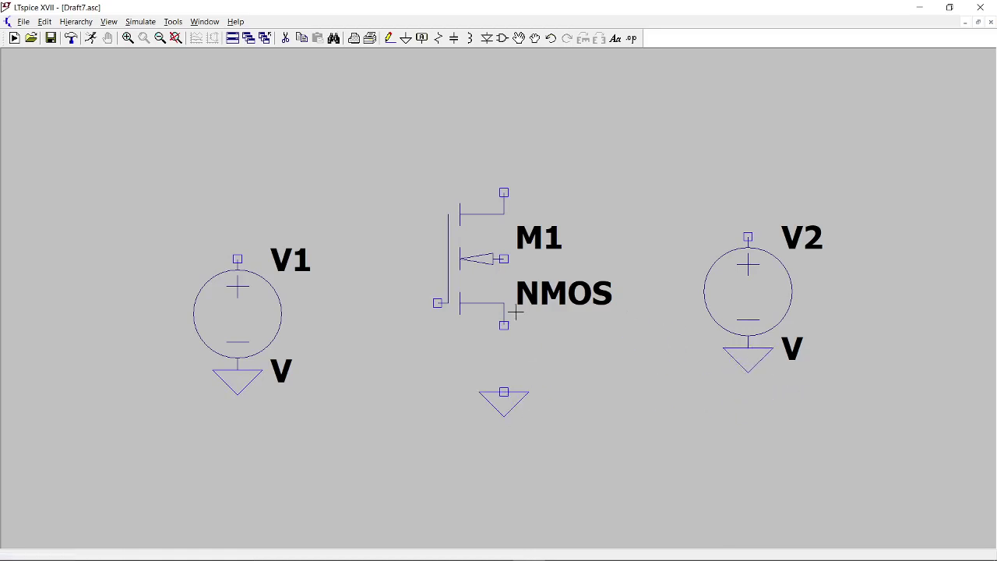
# Wire V1 to M1's gate, the drain to V2, and the source and body to ground
pyautogui.click(387, 40)
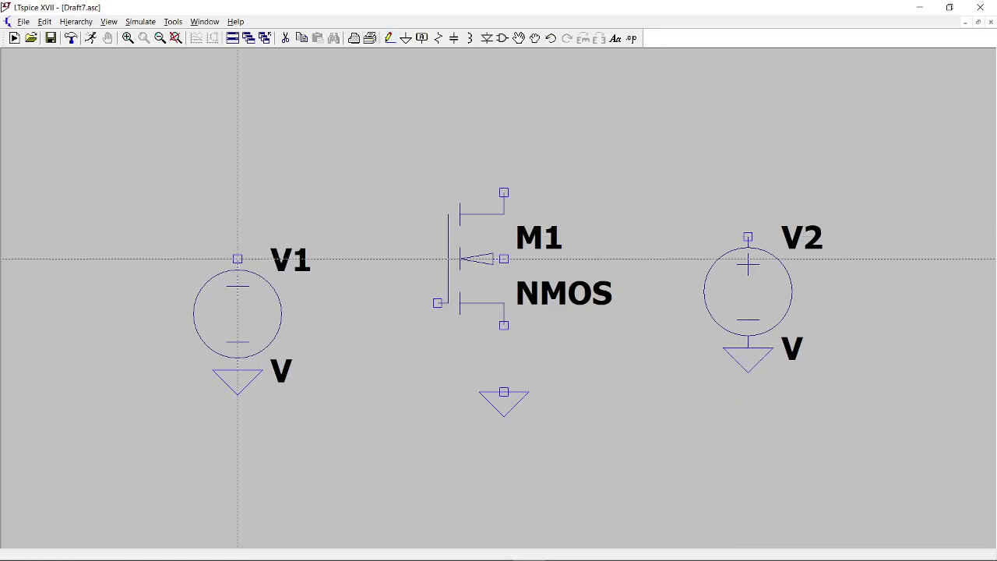
pyautogui.click(238, 259)
pyautogui.click(437, 302)
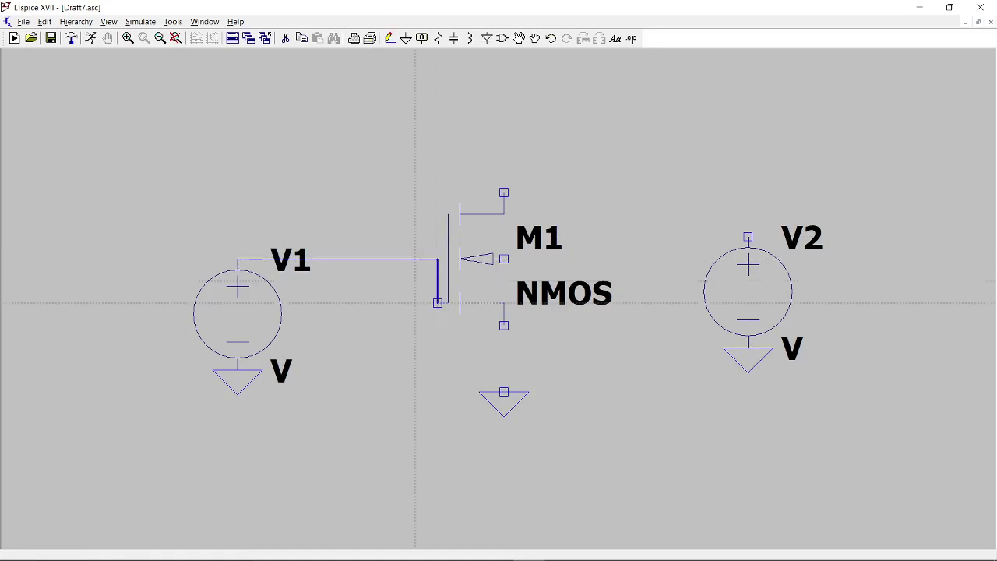
pyautogui.click(504, 192)
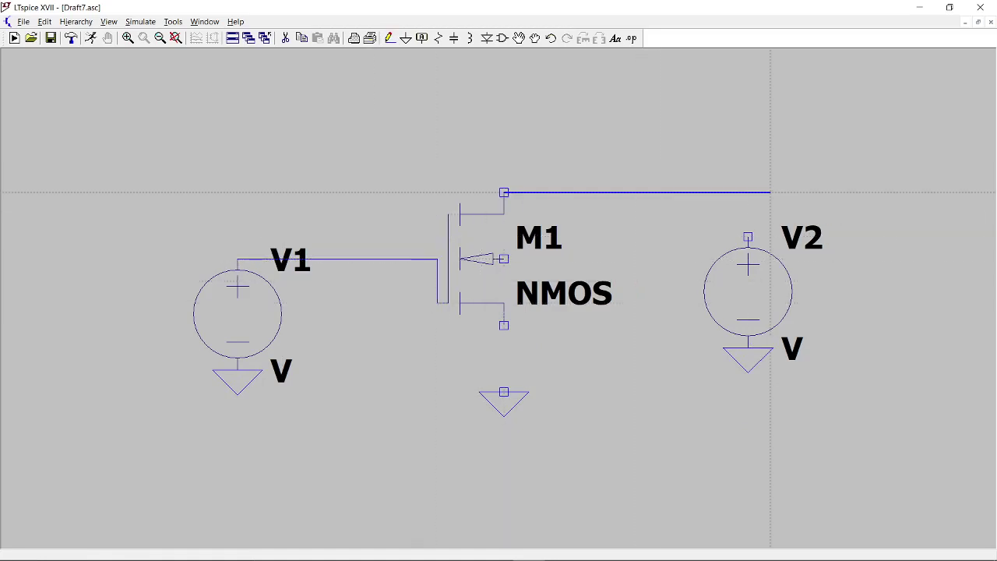
pyautogui.click(748, 237)
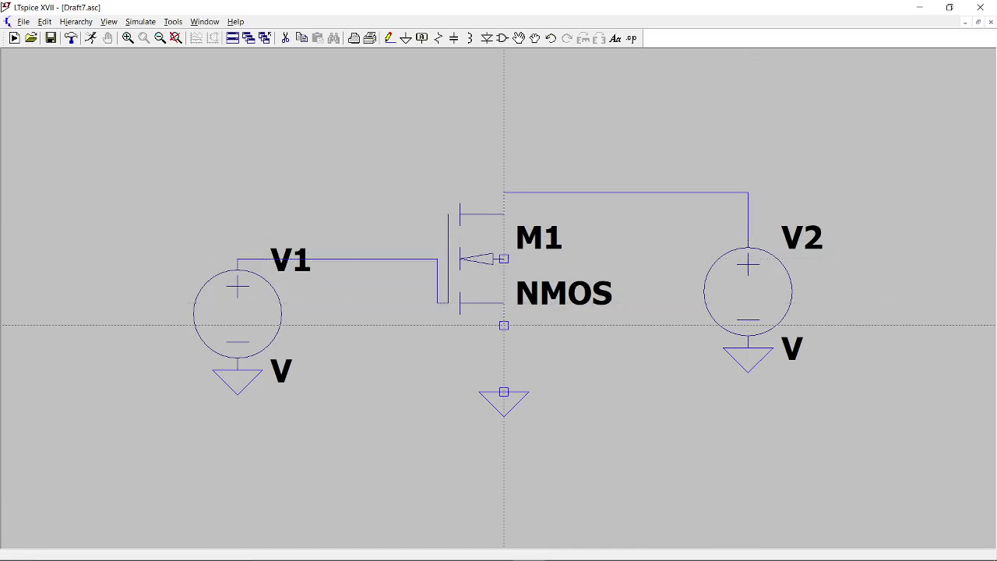
pyautogui.click(504, 325)
pyautogui.rightClick(504, 392)
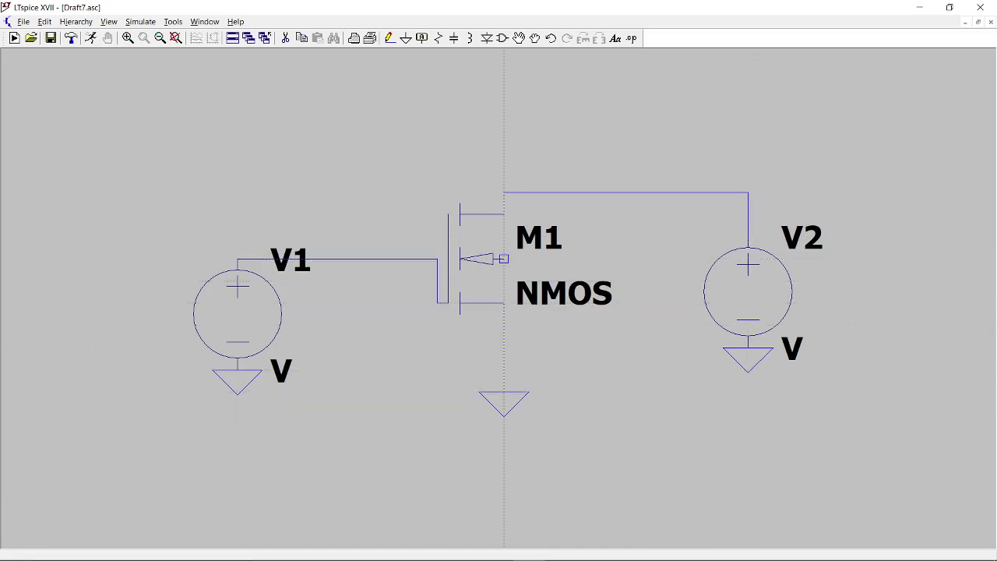
pyautogui.click(504, 258)
pyautogui.rightClick(504, 303)
# Give V1 a DC value of 0 V and V2 a DC value of 1 V
pyautogui.rightClick(583, 348)
pyautogui.rightClick(254, 322)
pyautogui.write('0')
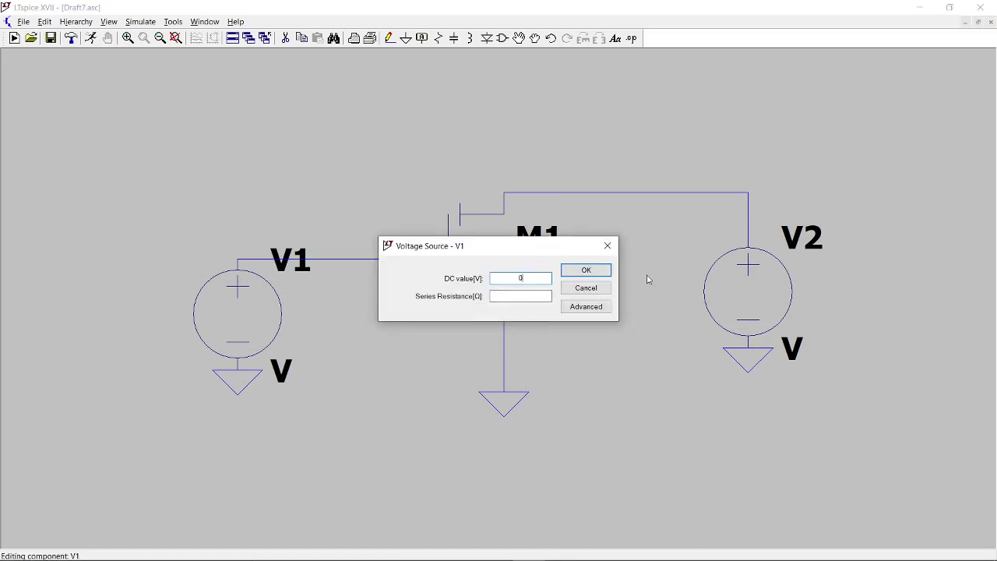
pyautogui.click(587, 271)
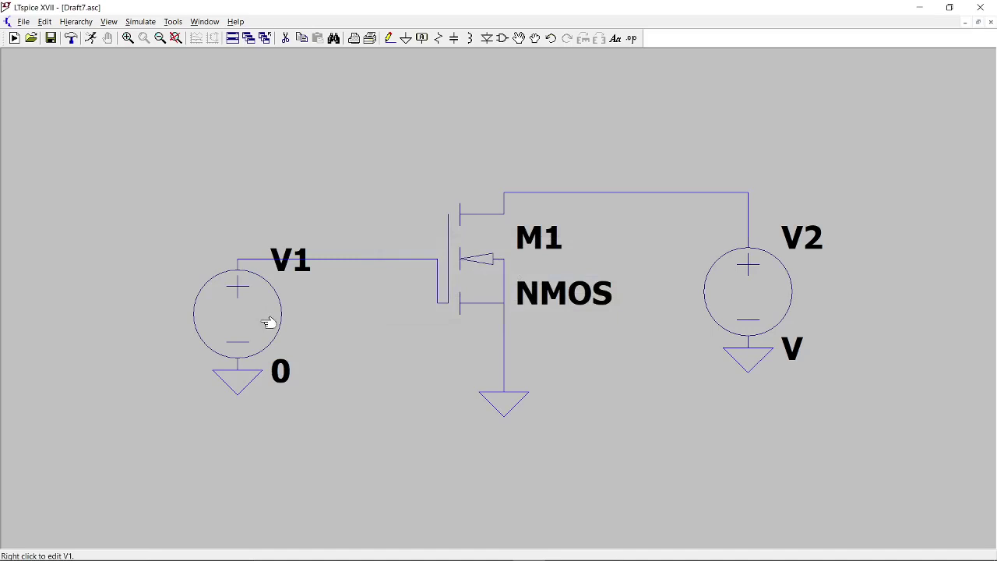
pyautogui.rightClick(773, 299)
pyautogui.write('1')
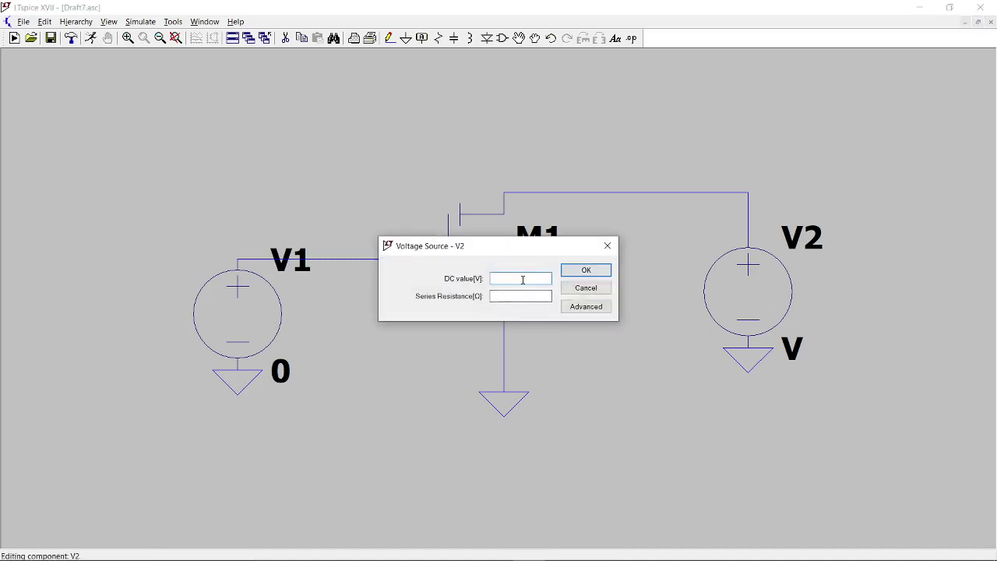
pyautogui.click(588, 270)
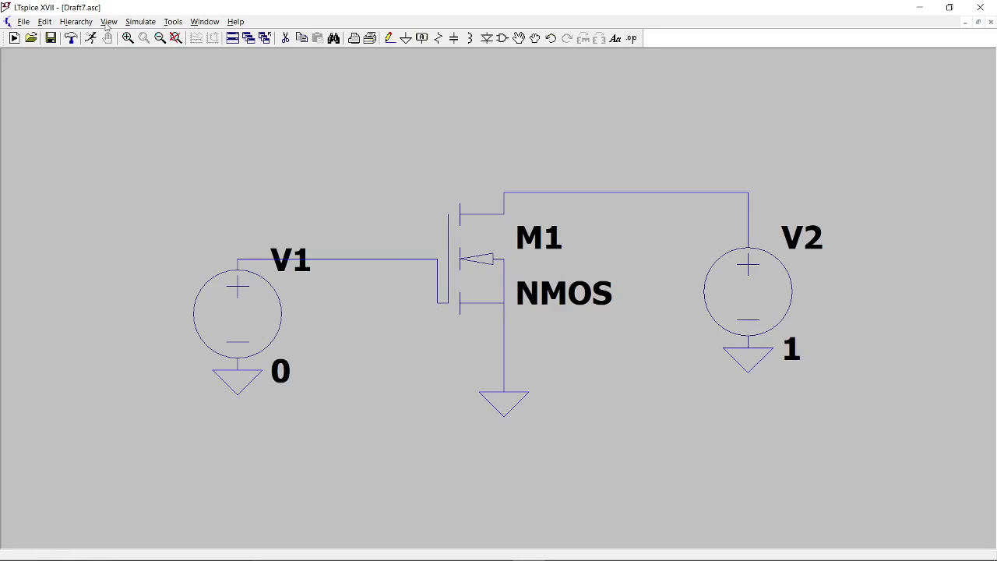
# Add a linear DC sweep of V1 from 0 to 1 and place the .dc directive below V1
pyautogui.click(24, 22)
pyautogui.moveTo(140, 21)
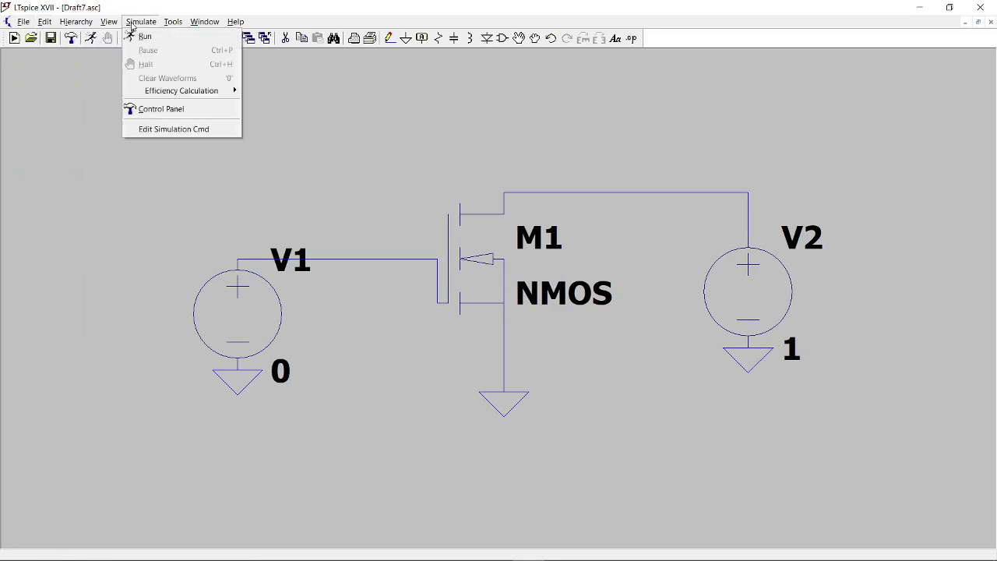
pyautogui.click(175, 129)
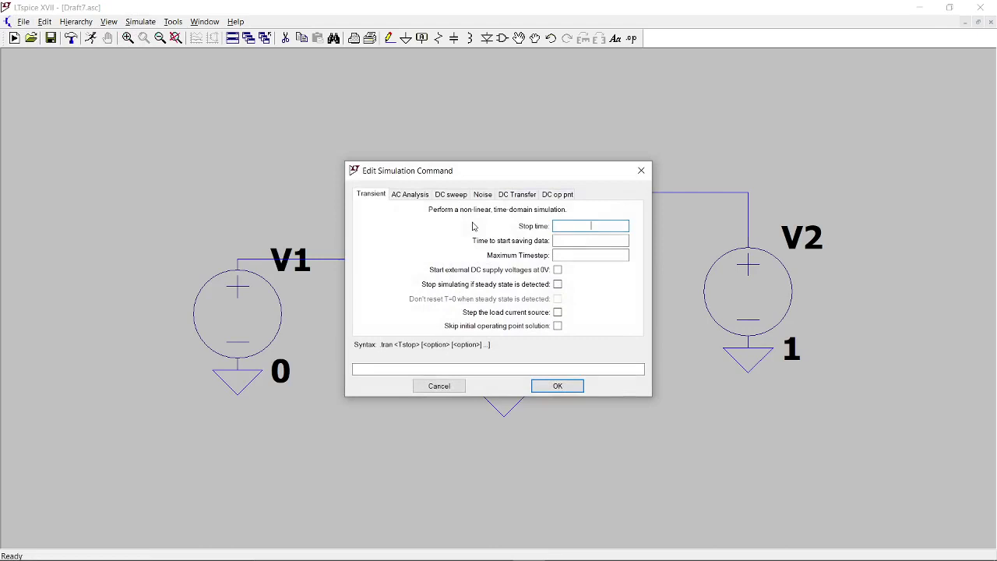
pyautogui.click(450, 196)
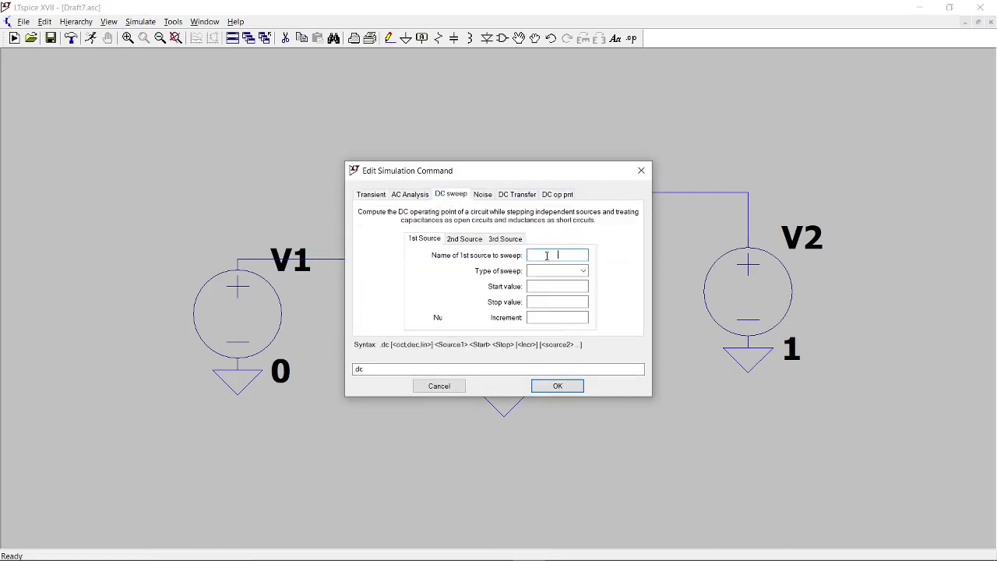
pyautogui.moveTo(536, 167); pyautogui.dragTo(631, 173)
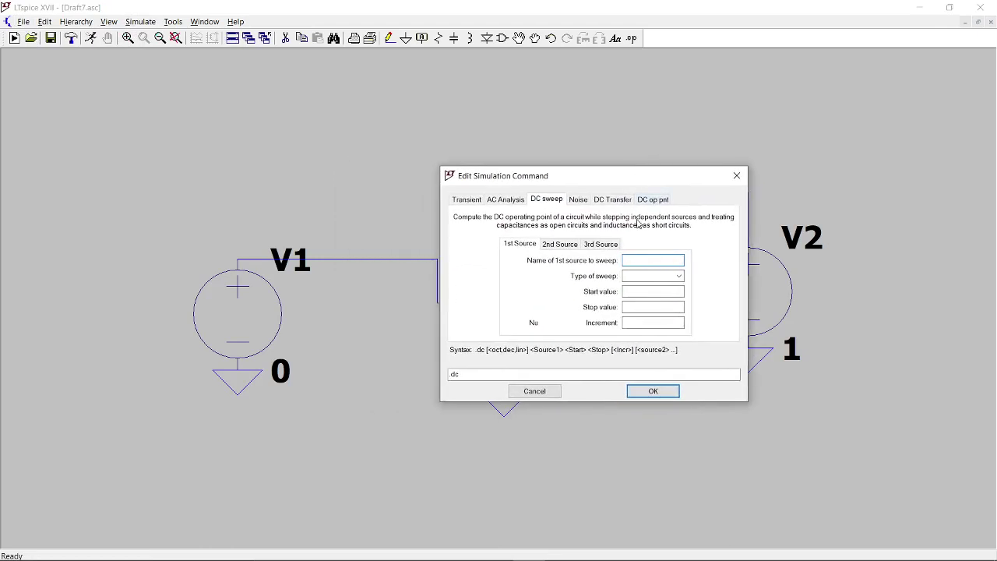
pyautogui.write('V1')
pyautogui.click(676, 277)
pyautogui.click(655, 287)
pyautogui.click(664, 307)
pyautogui.click(653, 391)
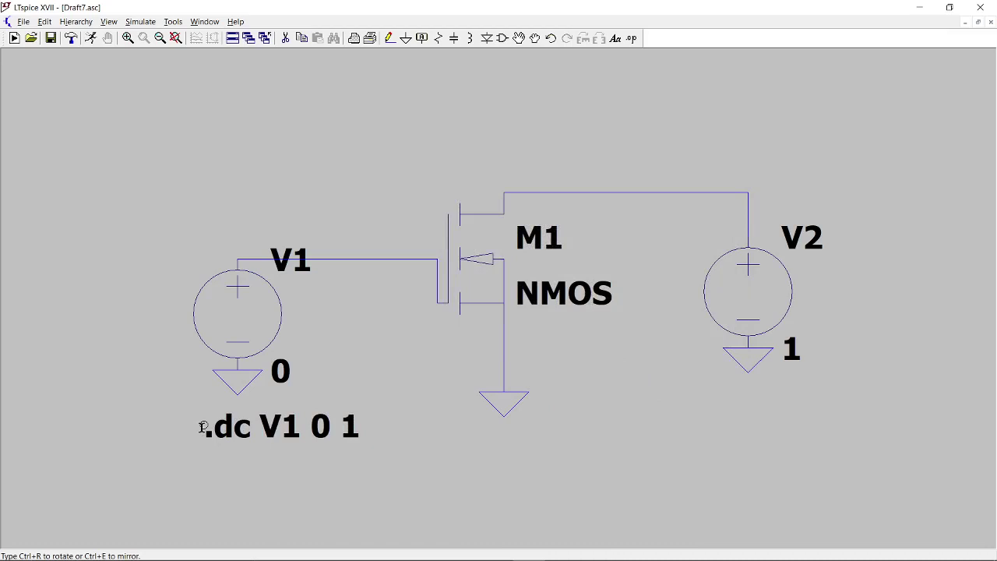
pyautogui.click(201, 427)
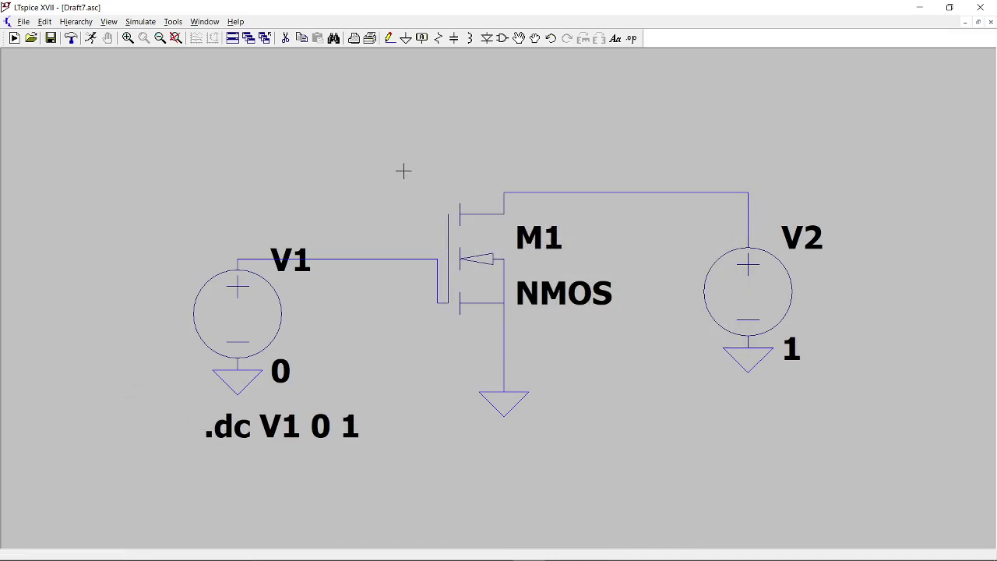
# Run the simulation, plot Id(M1), then close the plot and maximize the schematic
pyautogui.click(140, 21)
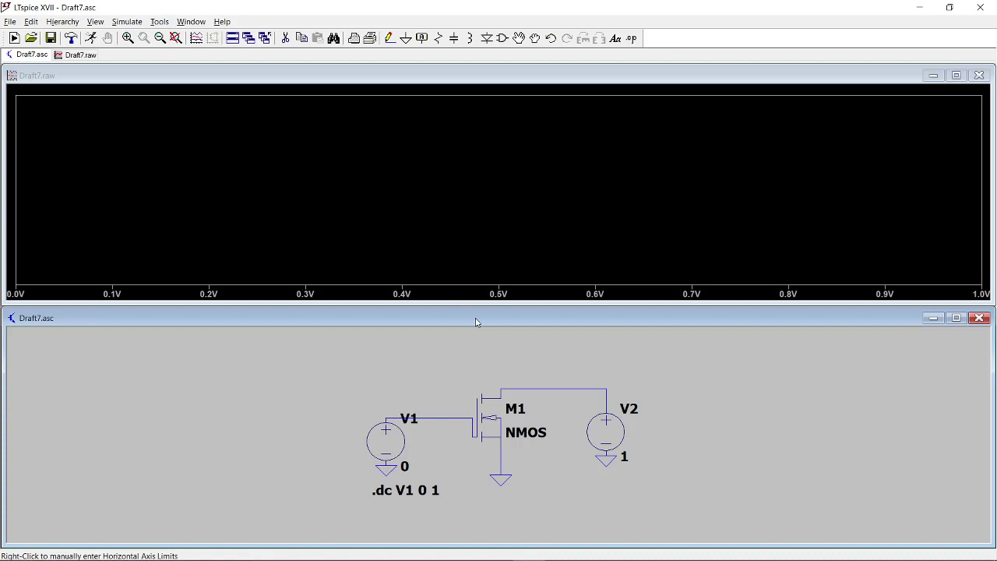
pyautogui.click(505, 386)
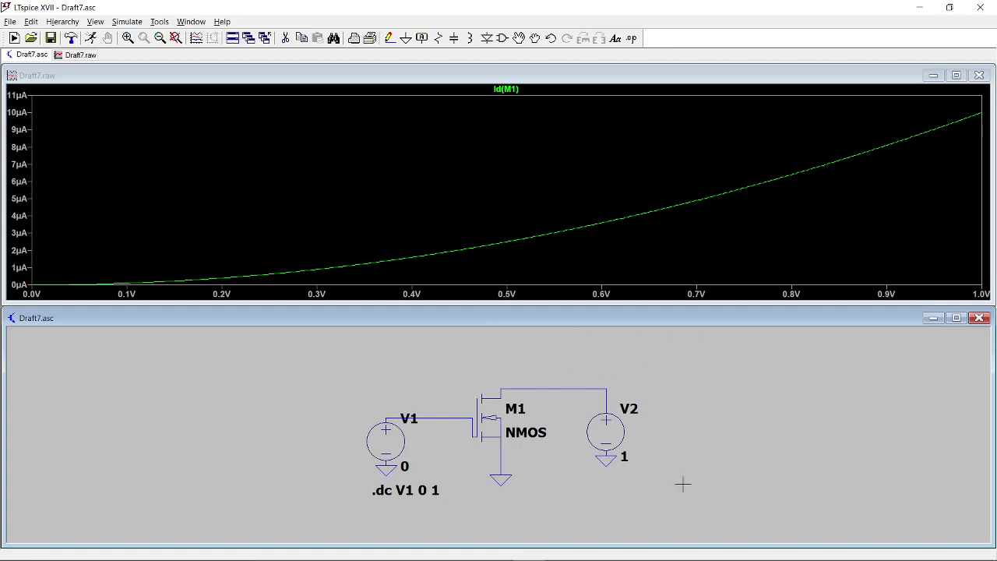
pyautogui.click(980, 77)
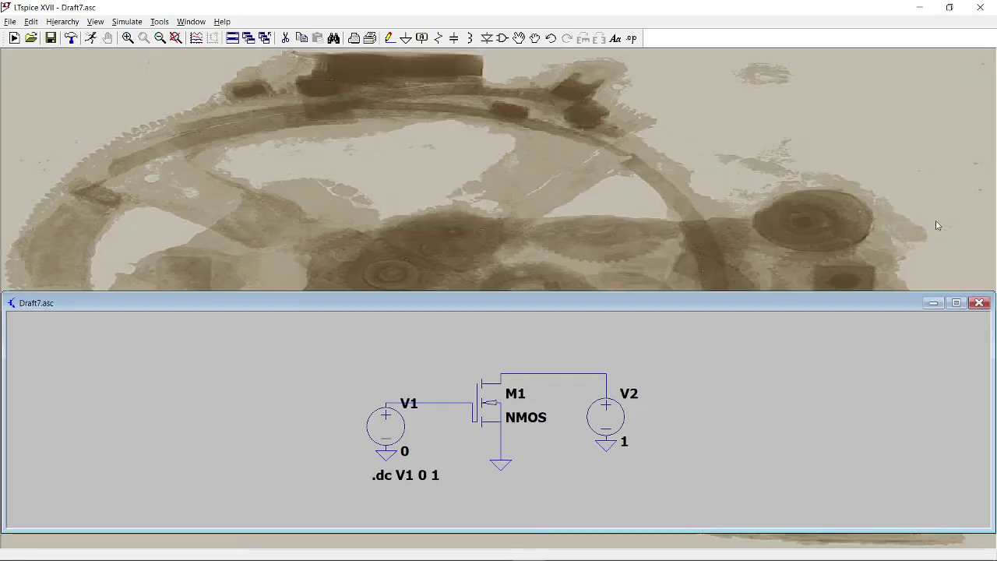
pyautogui.click(956, 318)
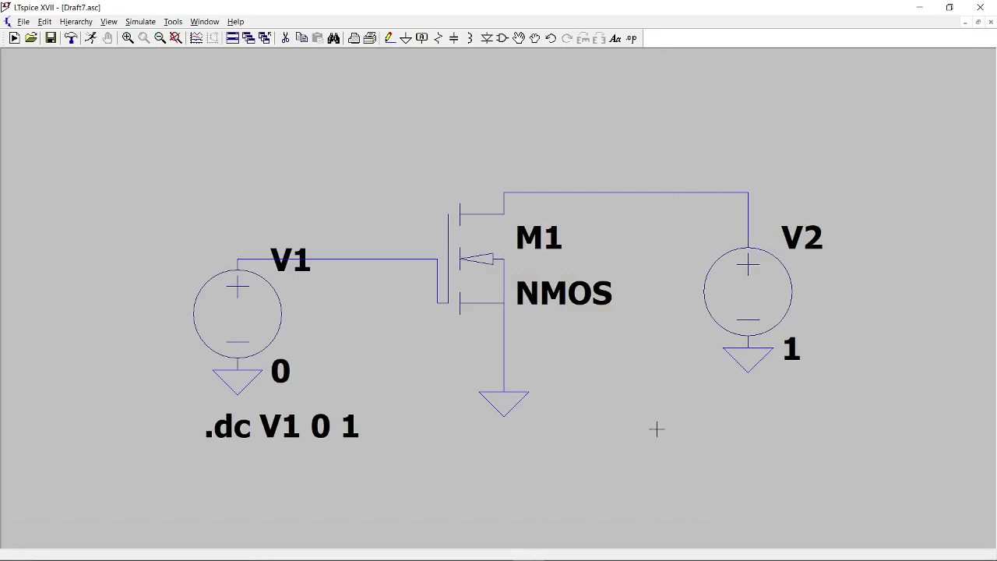
pyautogui.moveTo(499, 558)
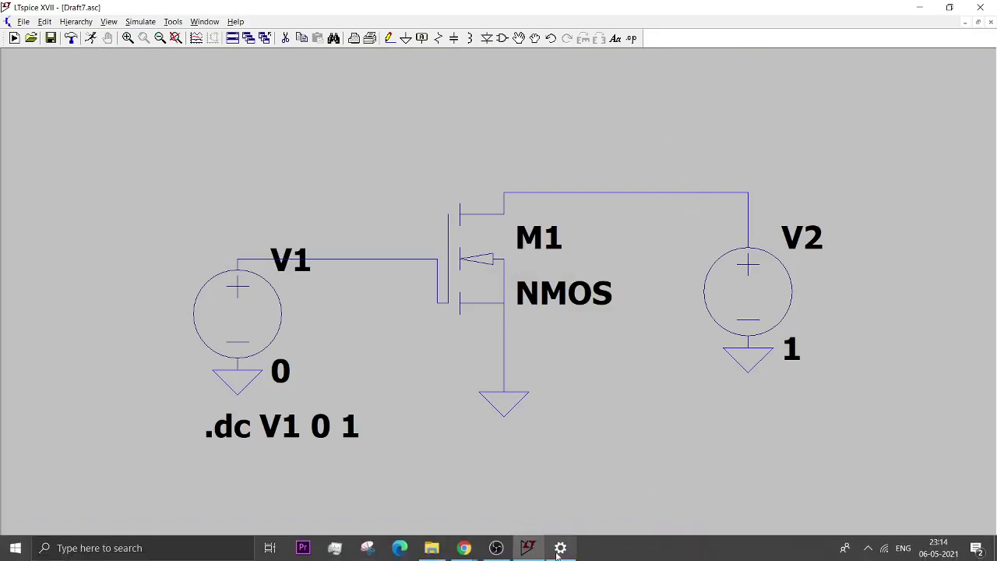
# Search 'ptm.asu.edu', open the 22nm PTM LP model card, and select all its text
pyautogui.moveTo(463, 548)
pyautogui.click(534, 483)
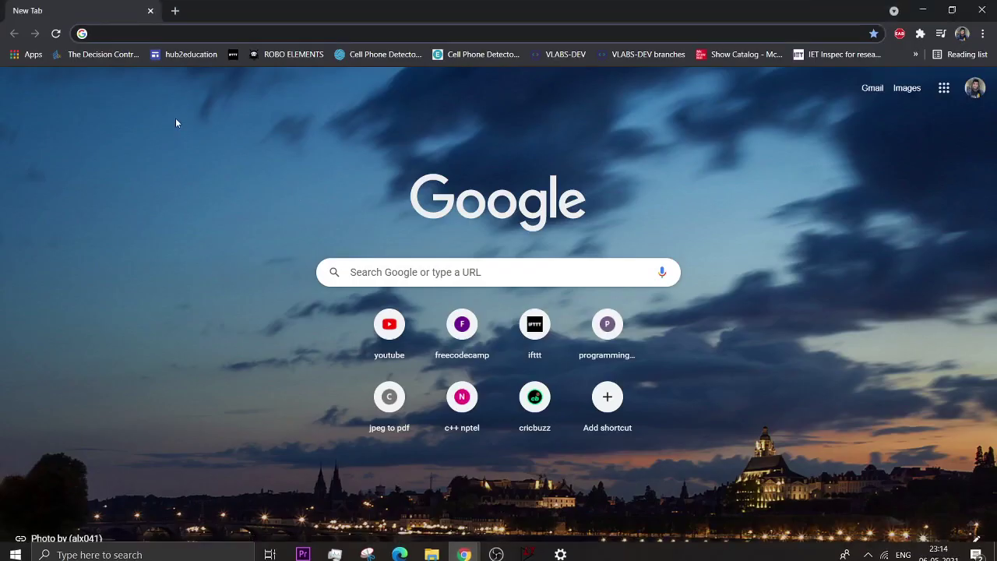
pyautogui.write('ptm.asu.edu')
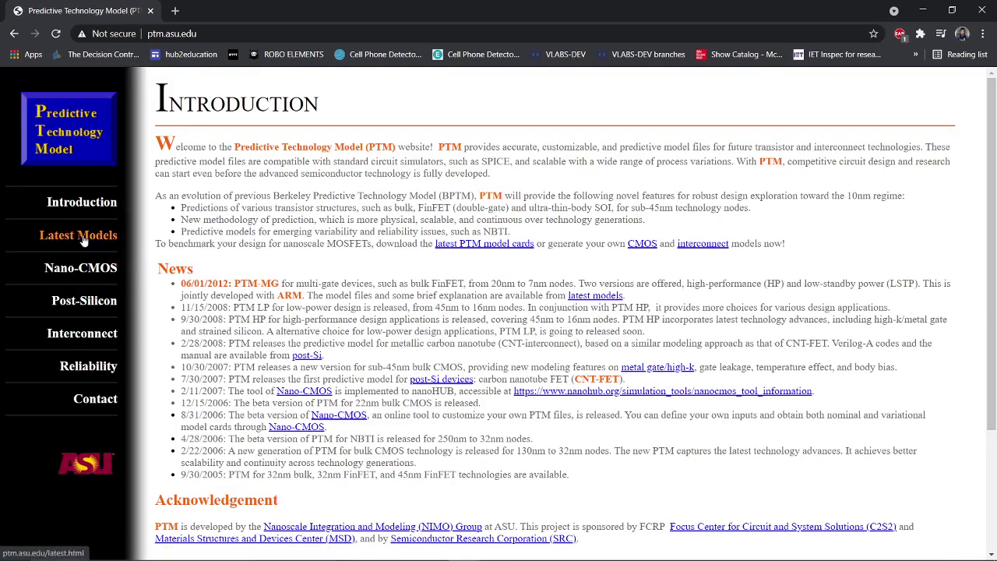
pyautogui.click(78, 235)
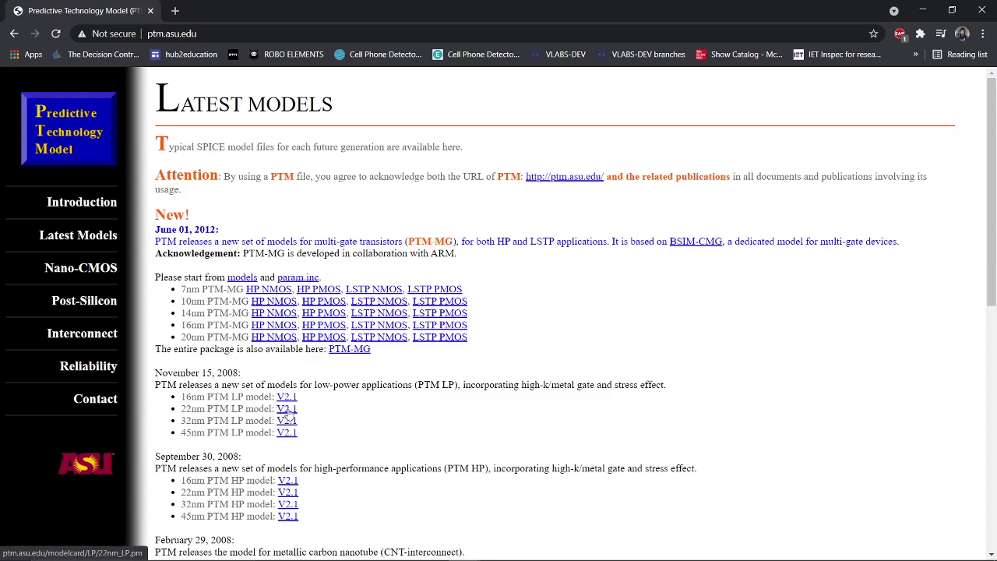
pyautogui.click(287, 408)
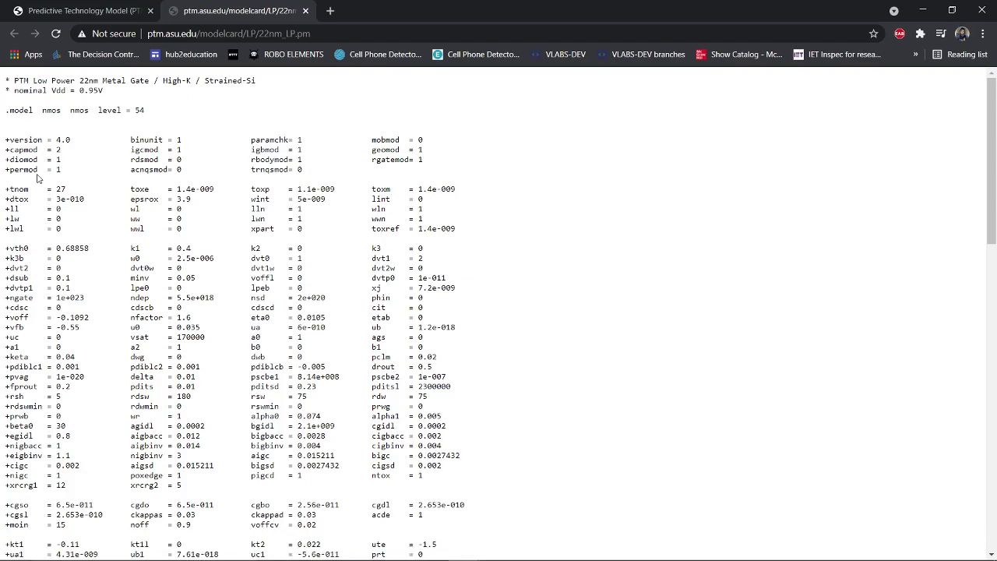
pyautogui.hotkey('ctrl', 'a')
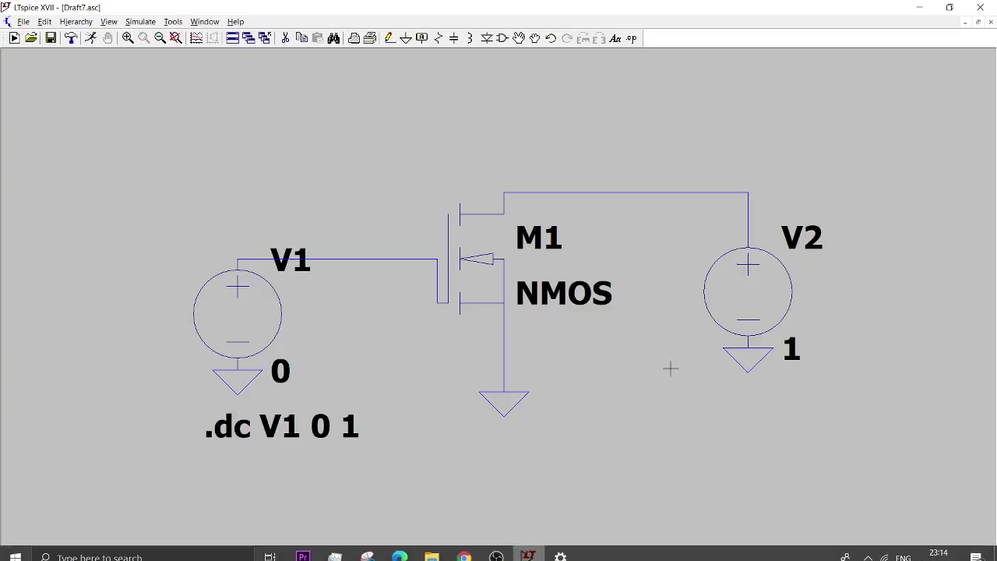
# Paste the 22nm PTM model card as a directive below V2 and rerun the simulation
pyautogui.click(631, 39)
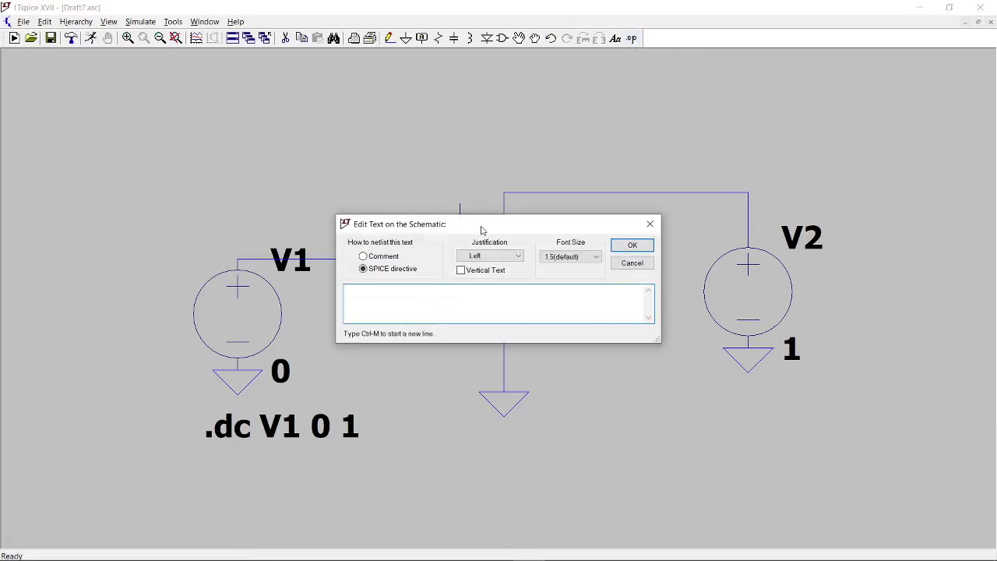
pyautogui.moveTo(484, 224); pyautogui.dragTo(503, 206)
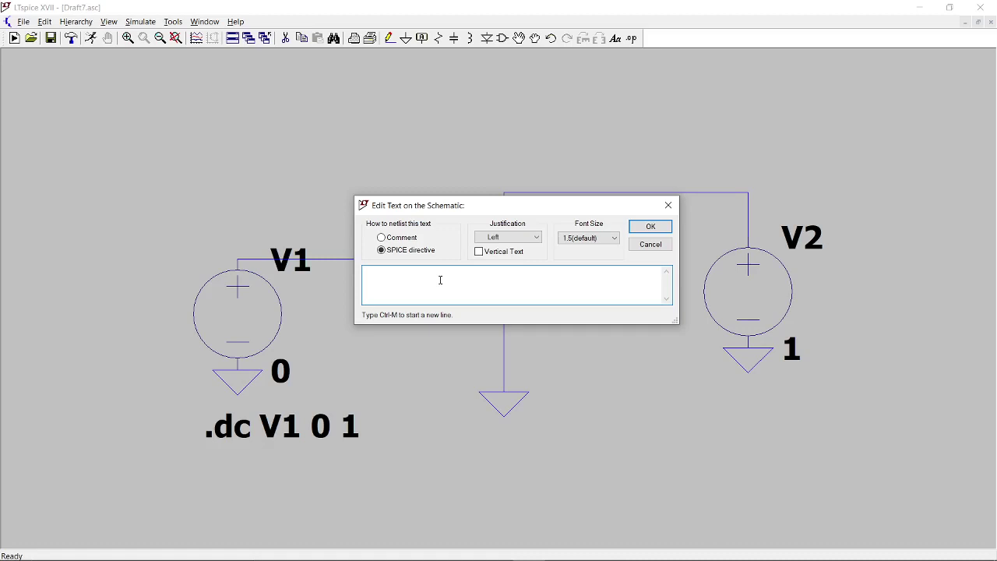
pyautogui.hotkey('ctrl', 'v')
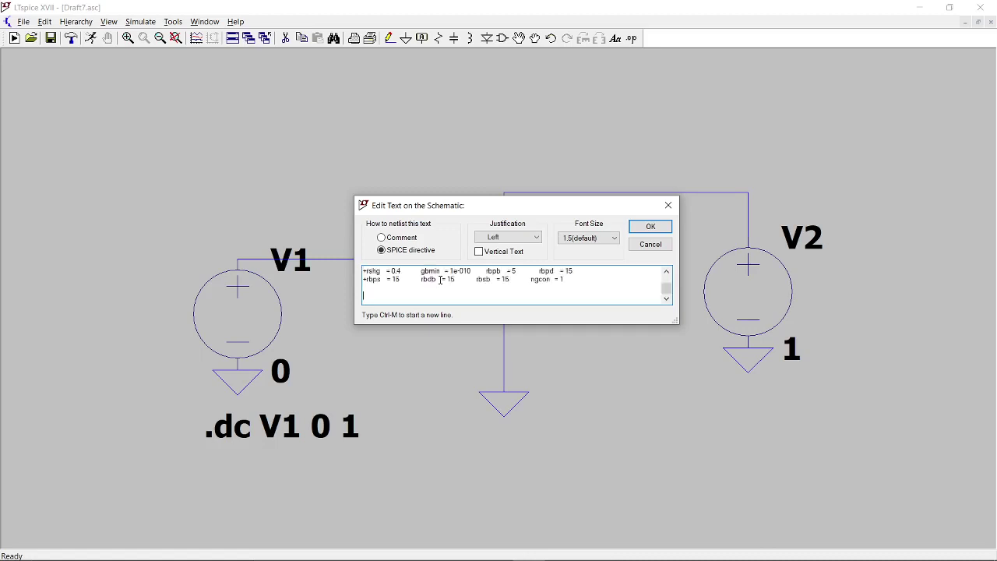
pyautogui.click(650, 226)
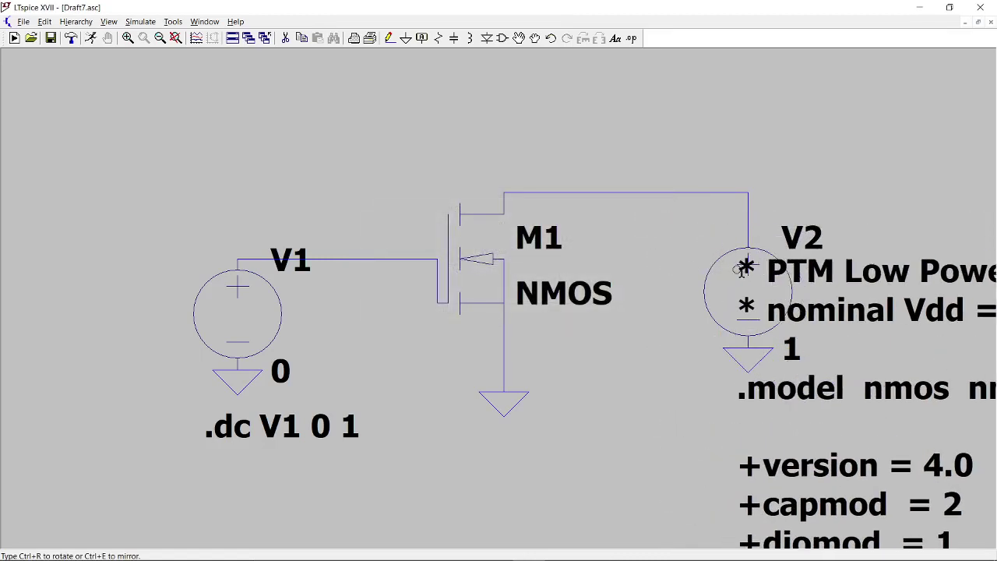
pyautogui.click(815, 403)
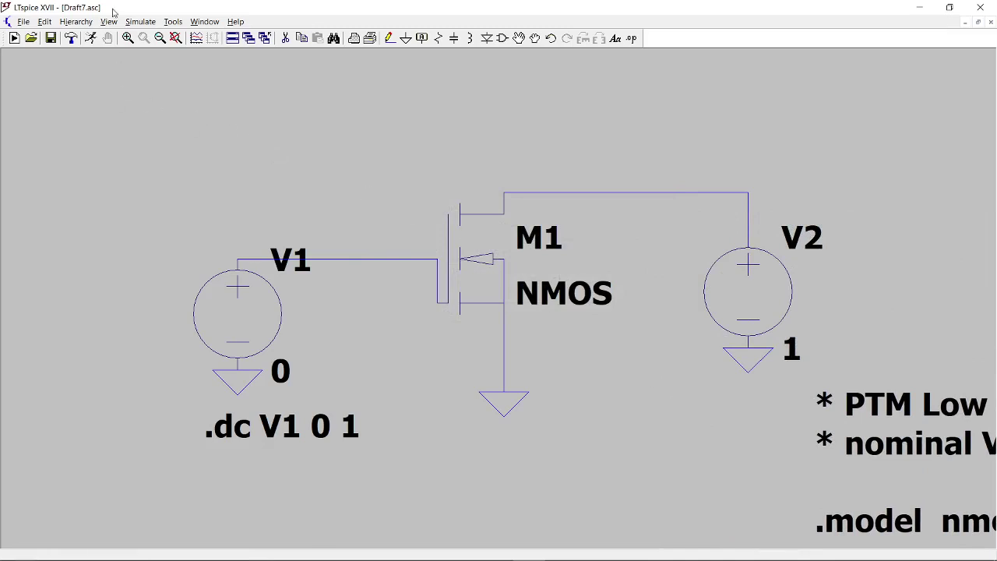
pyautogui.click(140, 21)
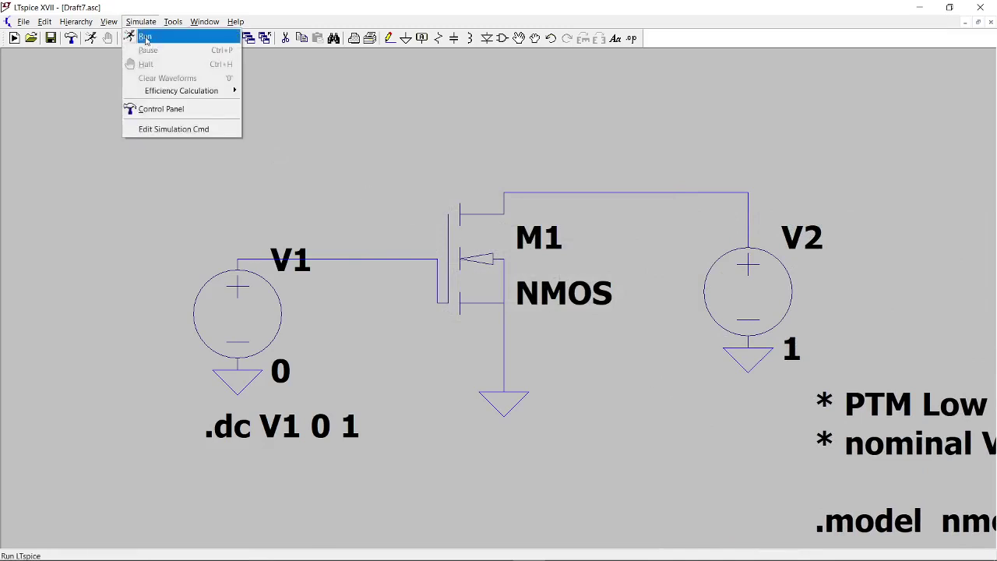
pyautogui.click(145, 38)
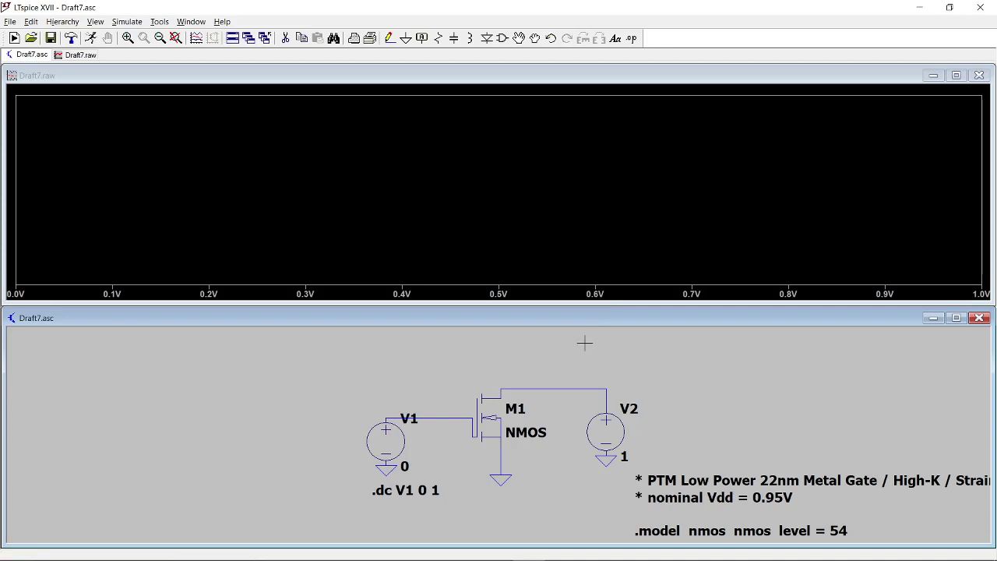
# Probe M1's drain to plot Id(M1), rising to about 20 µA at 1 V
pyautogui.click(505, 390)
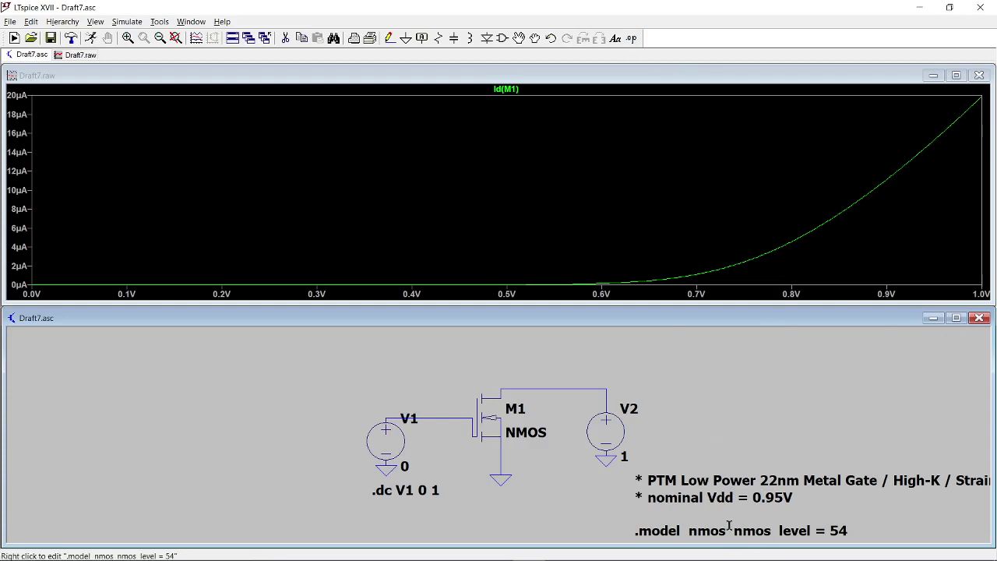
# Delete all of the pasted model card text from the directive
pyautogui.rightClick(728, 495)
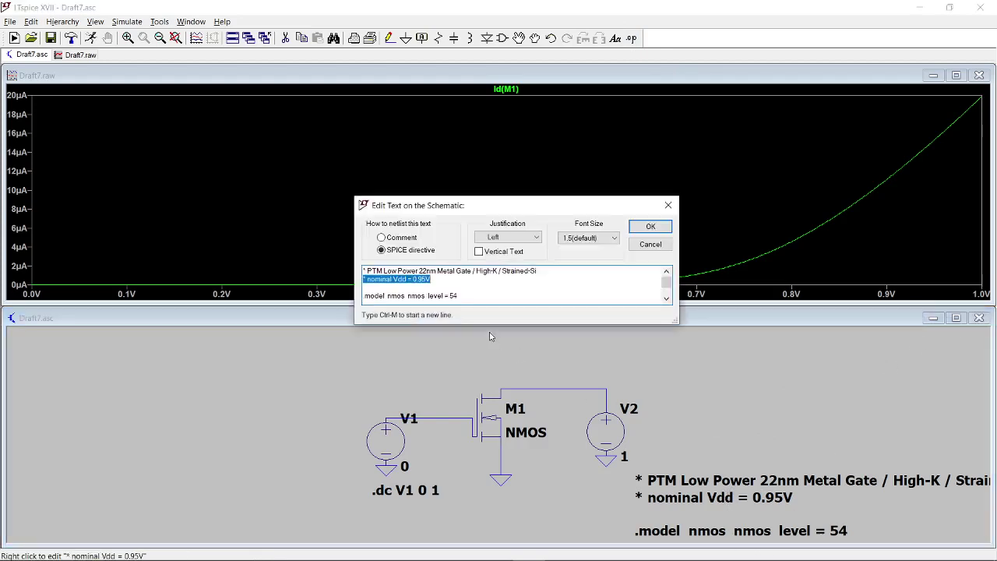
pyautogui.click(478, 303)
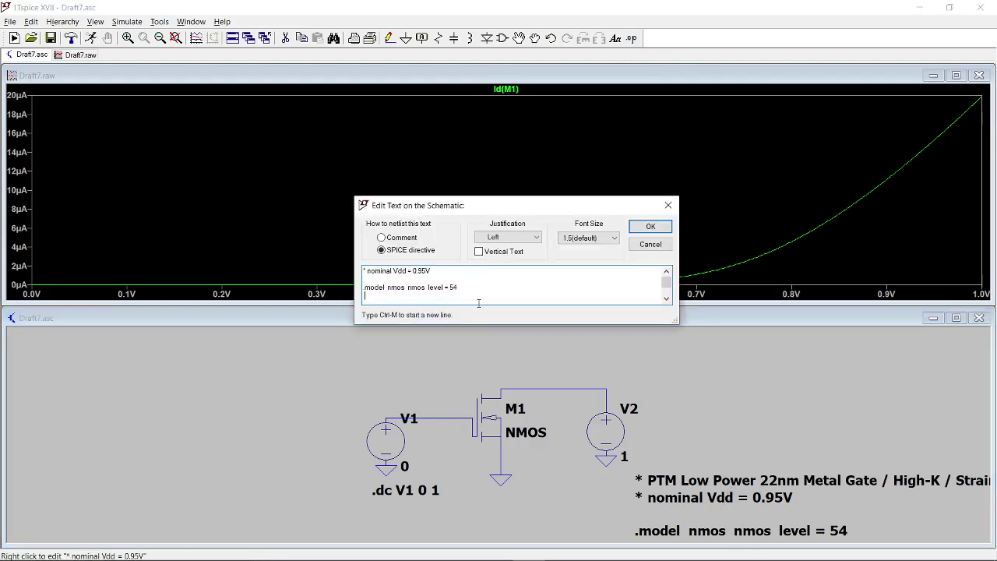
pyautogui.hotkey('ctrl', 'a')
pyautogui.press('Delete')
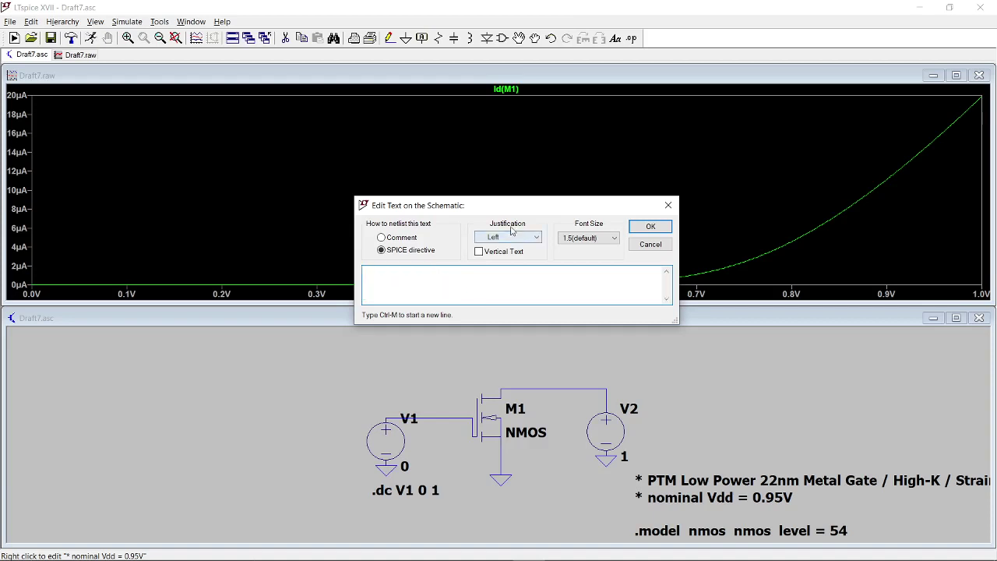
pyautogui.moveTo(547, 206); pyautogui.dragTo(572, 212)
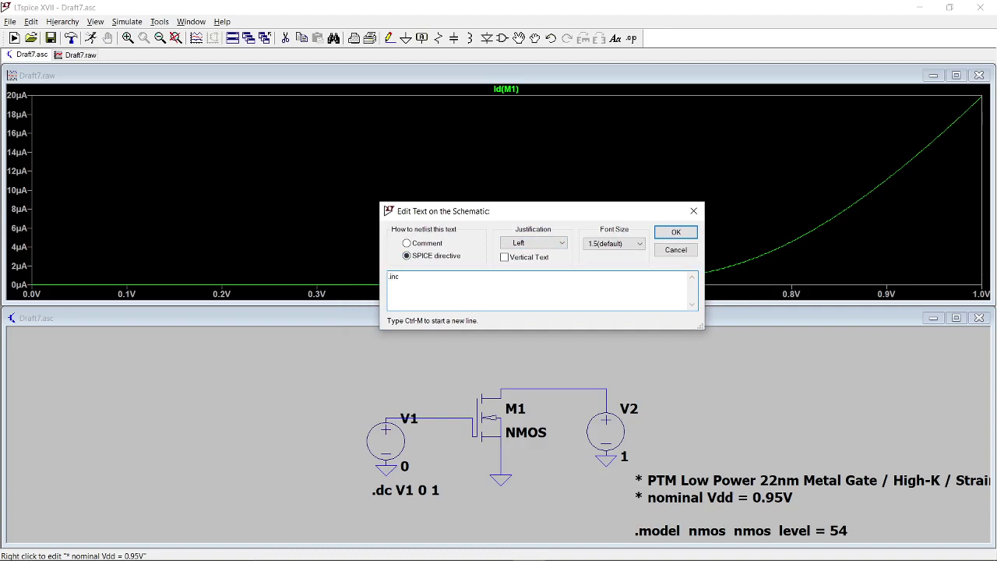
# Write '.inc' plus the 22nm_LP.pm URL copied from the browser as the new directive
pyautogui.click(464, 548)
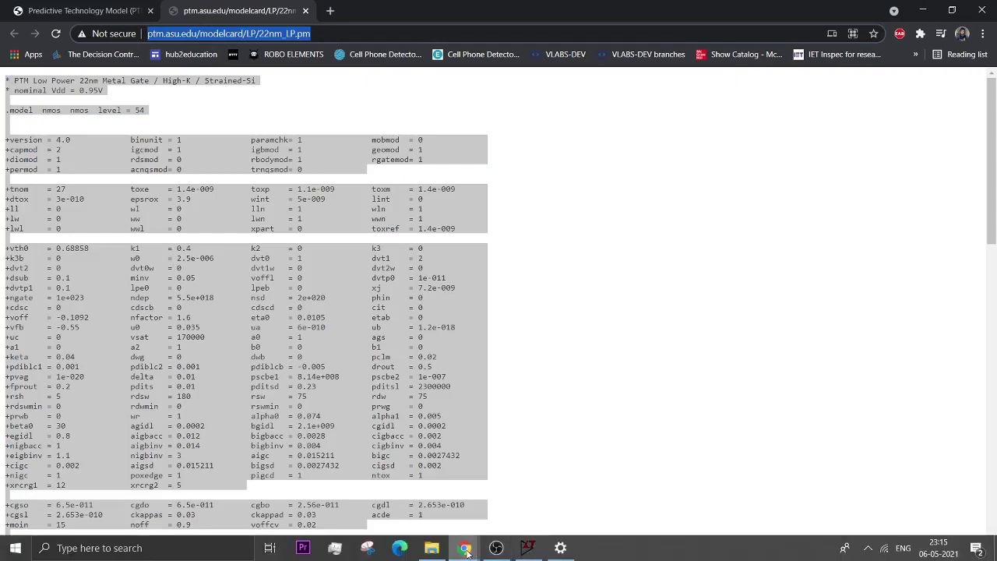
pyautogui.click(470, 548)
pyautogui.click(528, 548)
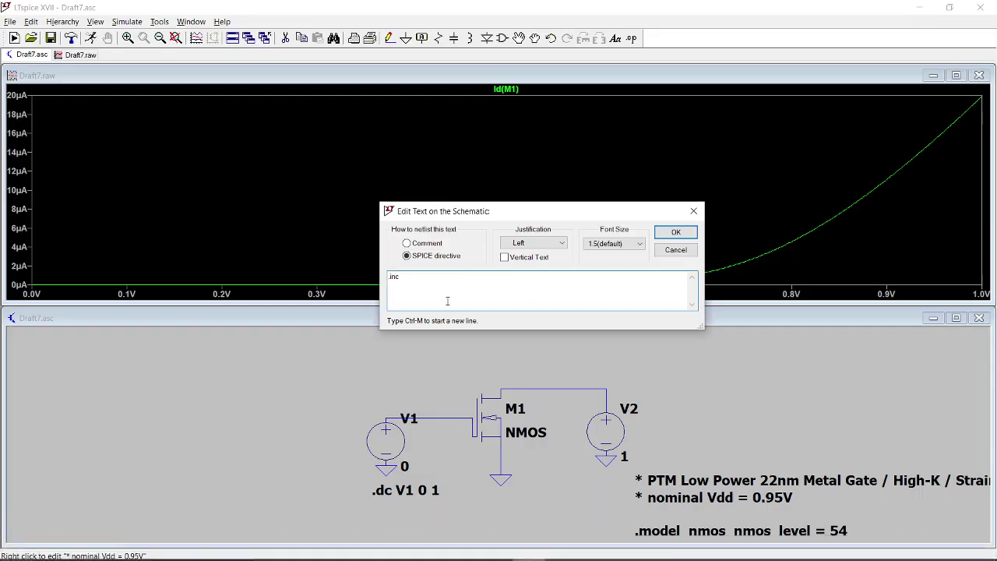
pyautogui.write('.inc')
pyautogui.write('http://ptm.asu.edu/modelcard/LP/22nm_LP.pm')
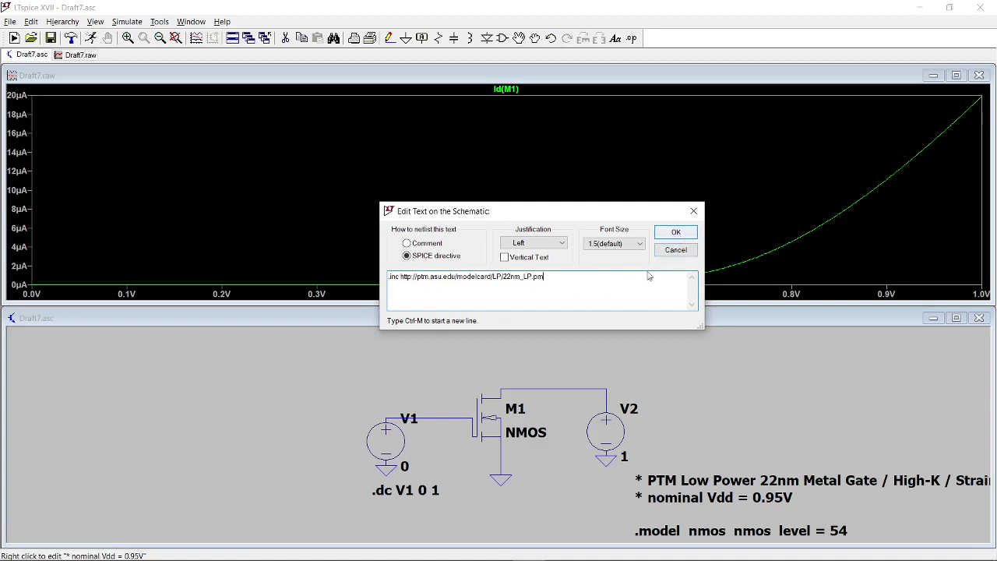
pyautogui.click(675, 232)
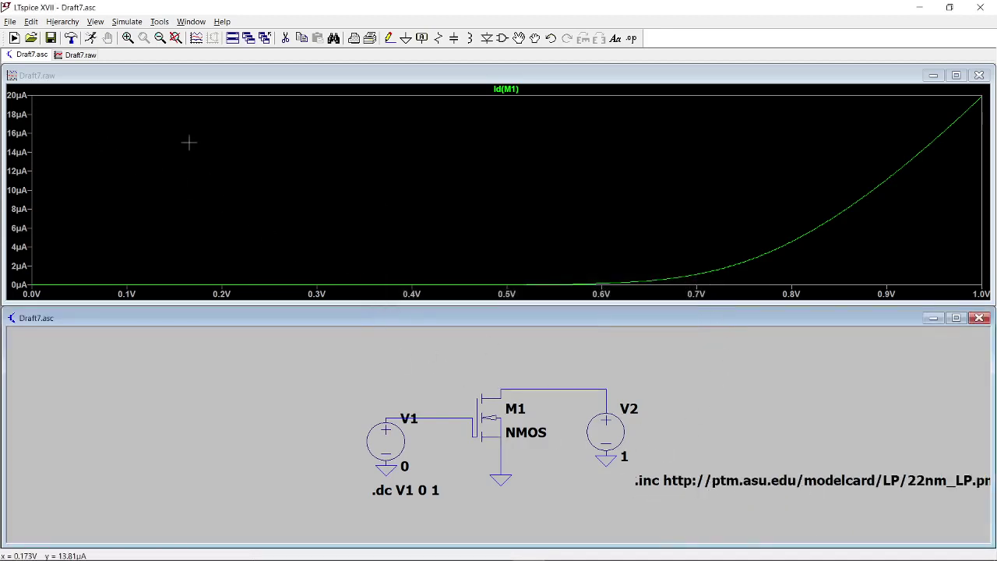
# Rerun the simulation using the 22nm_LP.pm model downloaded from ptm.asu.edu
pyautogui.click(88, 39)
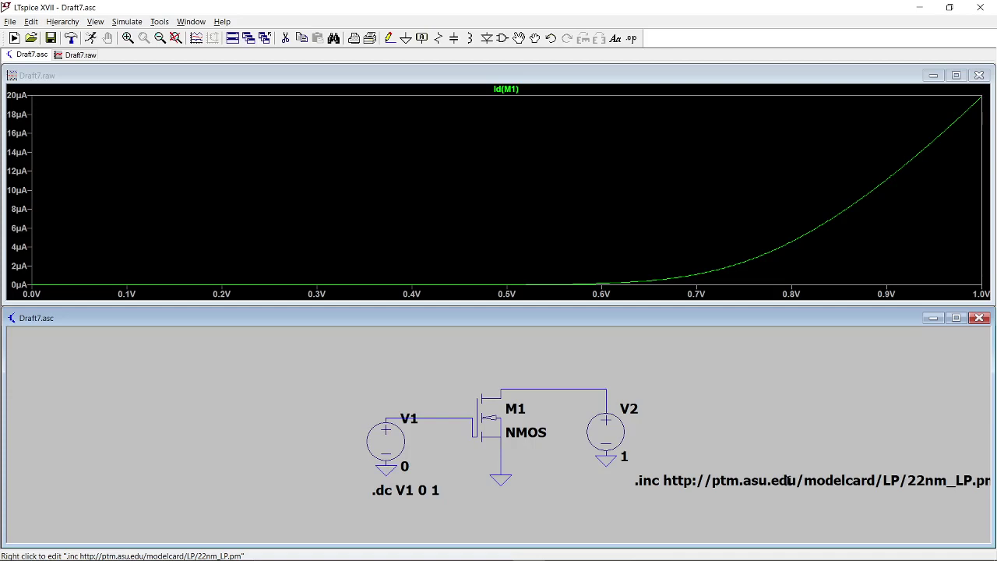
# Trim the web path so the directive reads '.inc 22nm_LP.pm', then rerun the DC sweep
pyautogui.rightClick(788, 481)
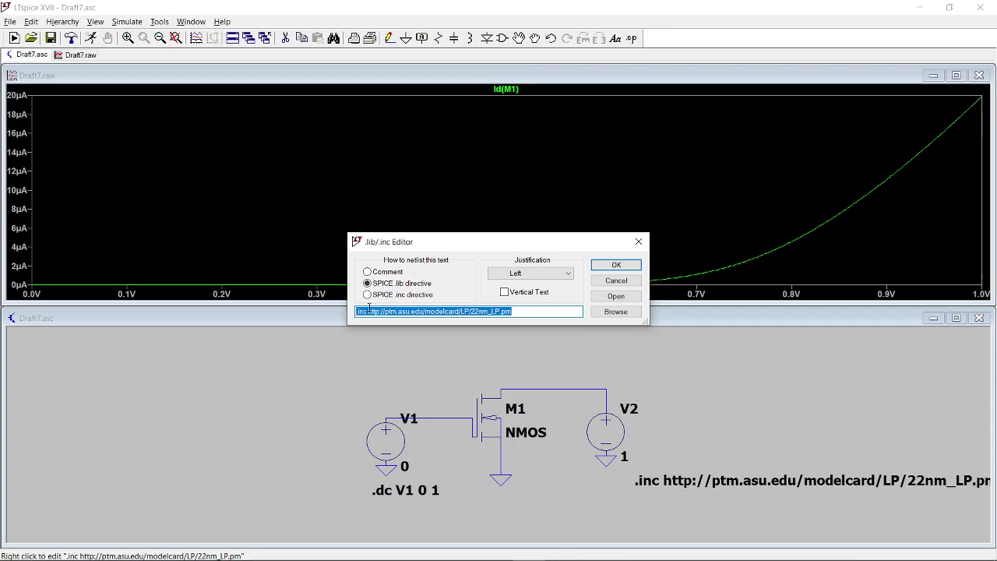
pyautogui.click(369, 310)
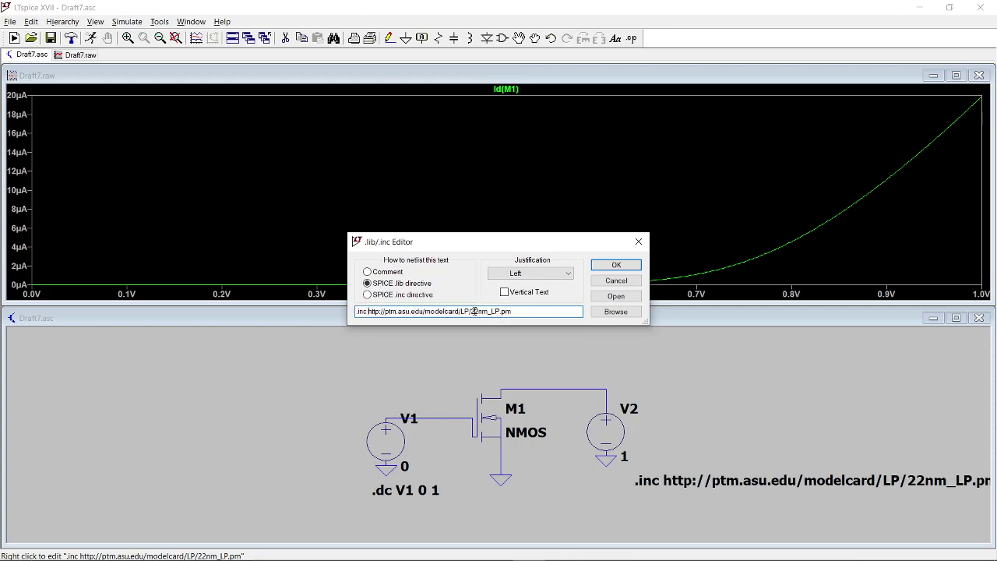
pyautogui.press('BackSpace')
pyautogui.press('BackSpace')
pyautogui.press('BackSpace')
pyautogui.press('BackSpace')
pyautogui.press('BackSpace')
pyautogui.press('BackSpace')
pyautogui.press('BackSpace')
pyautogui.press('BackSpace')
pyautogui.press('BackSpace')
pyautogui.press('BackSpace')
pyautogui.press('BackSpace')
pyautogui.press('BackSpace')
pyautogui.press('BackSpace')
pyautogui.press('BackSpace')
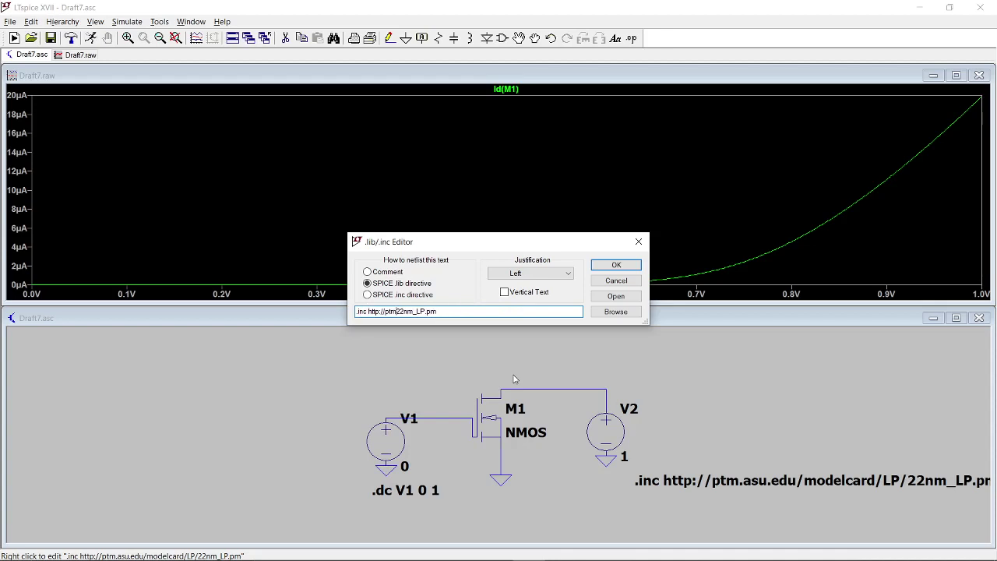
pyautogui.press('BackSpace')
pyautogui.press('BackSpace')
pyautogui.press('BackSpace')
pyautogui.press('BackSpace')
pyautogui.press('BackSpace')
pyautogui.press('BackSpace')
pyautogui.press('BackSpace')
pyautogui.press('BackSpace')
pyautogui.press('BackSpace')
pyautogui.press('BackSpace')
pyautogui.click(615, 264)
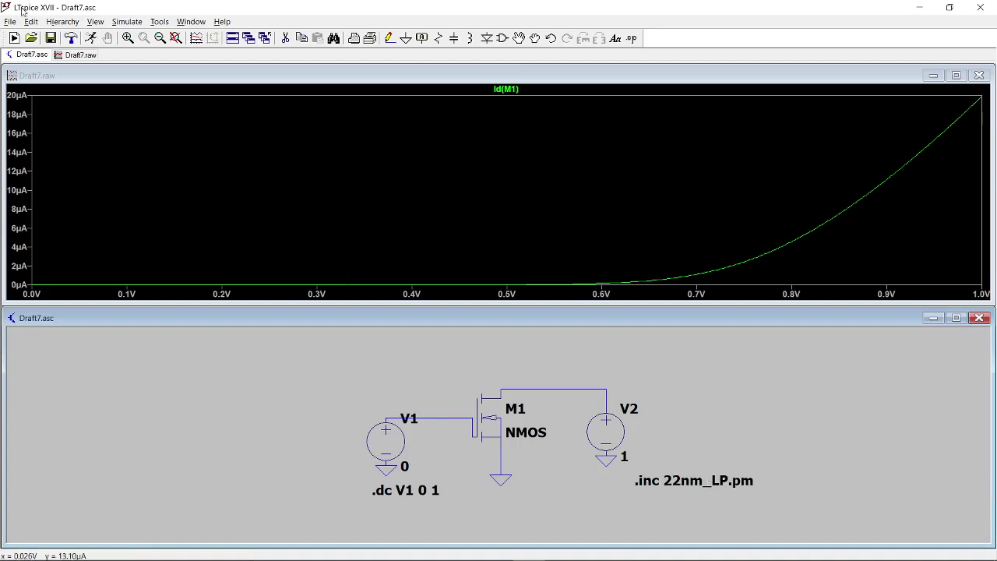
pyautogui.click(91, 39)
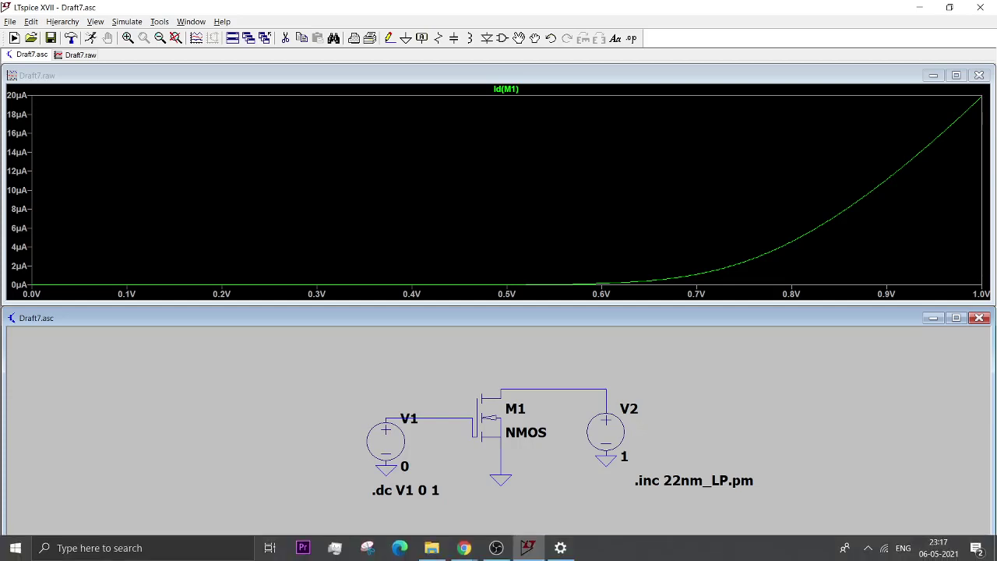
pyautogui.moveTo(464, 548)
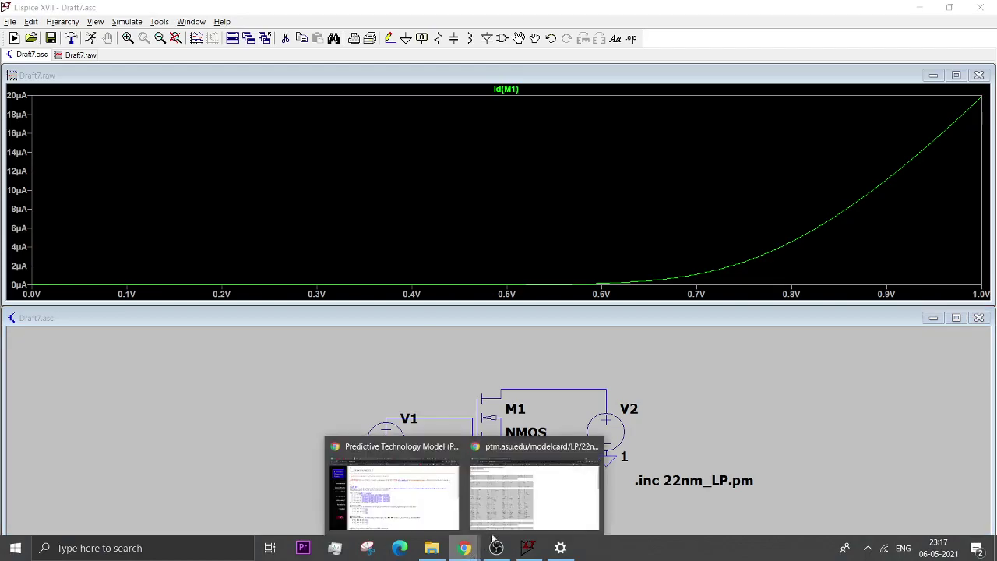
# Create a new text document on the desktop and open it in Notepad
pyautogui.click(514, 491)
pyautogui.click(402, 336)
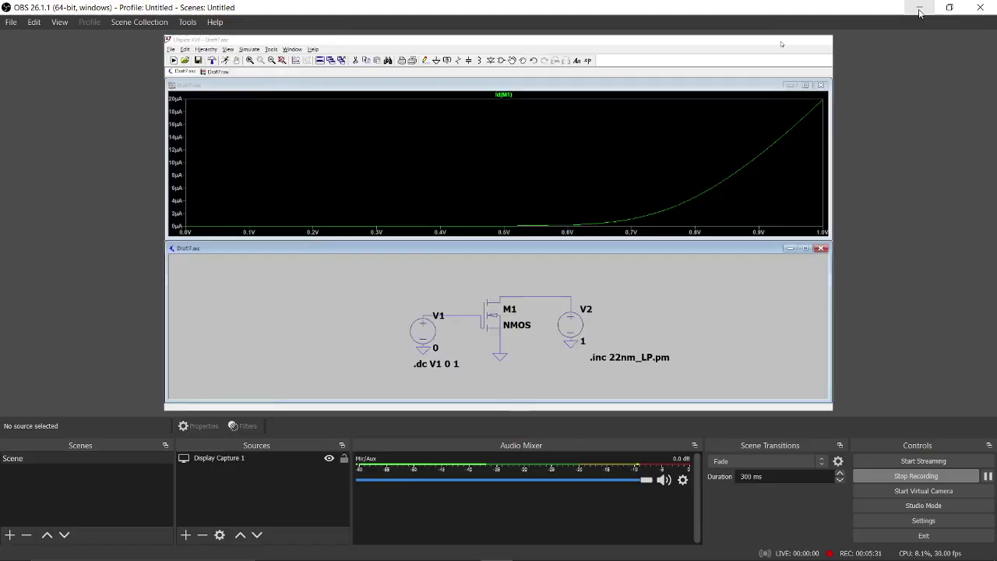
pyautogui.click(922, 9)
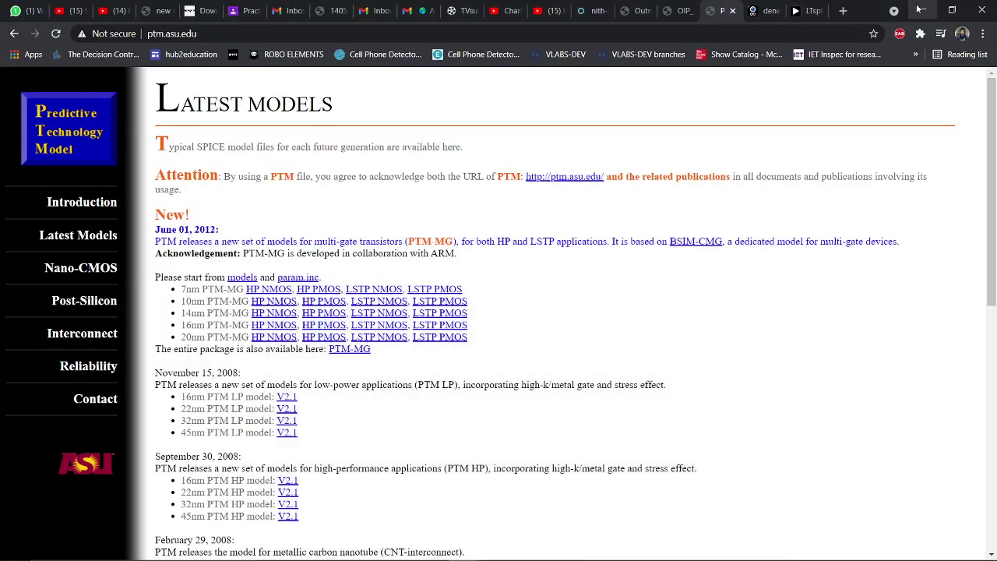
pyautogui.click(921, 10)
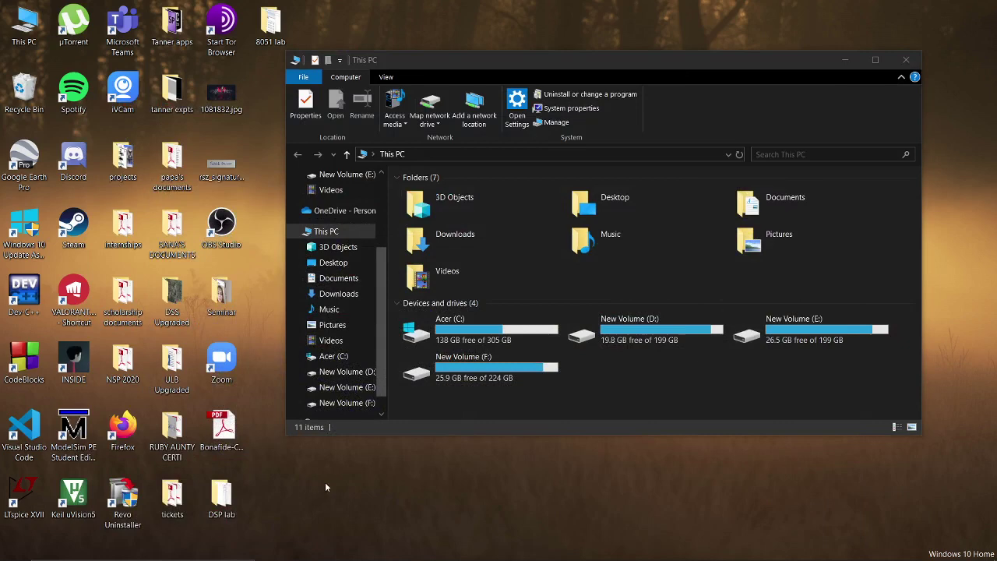
pyautogui.rightClick(353, 487)
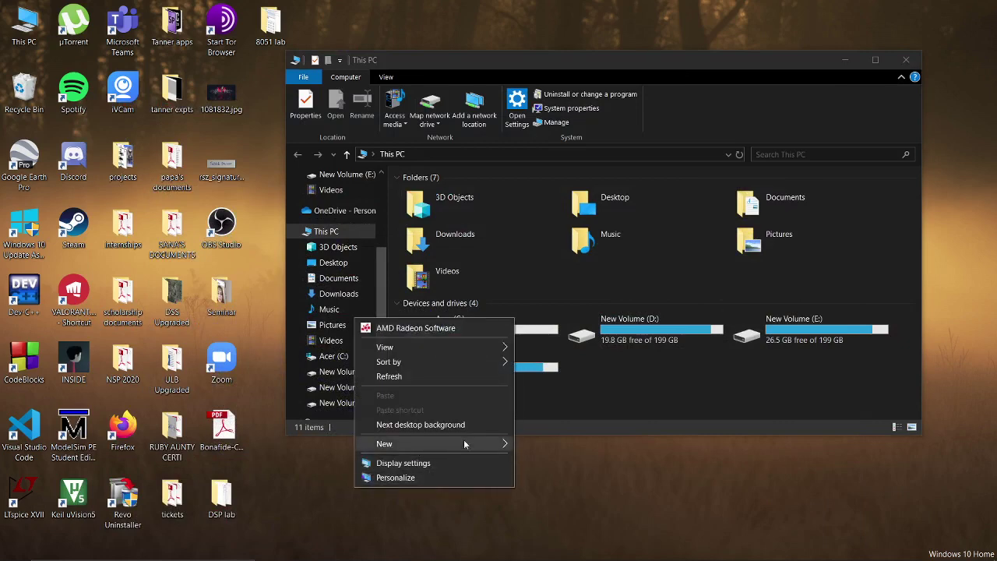
pyautogui.moveTo(434, 443)
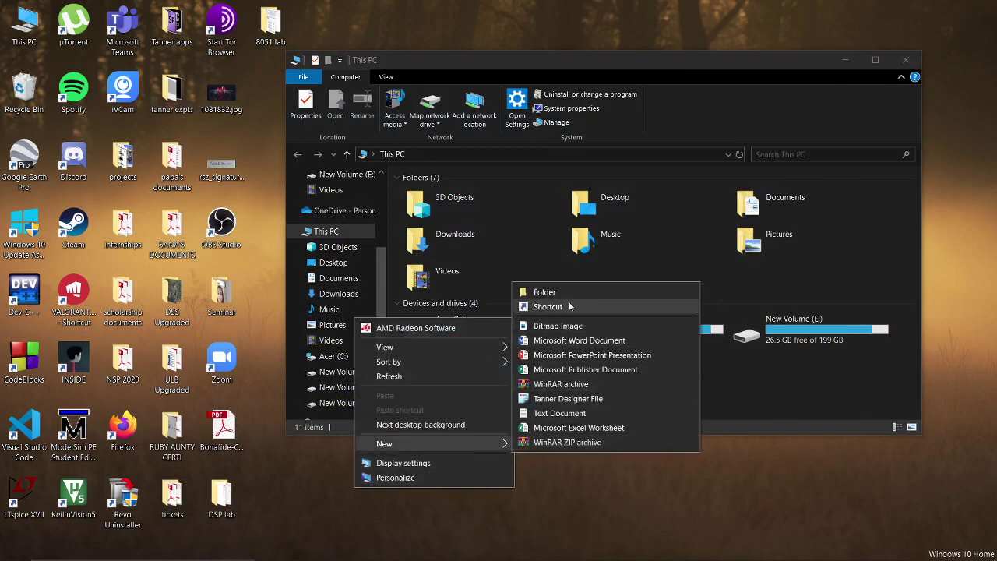
pyautogui.click(549, 413)
pyautogui.click(377, 503)
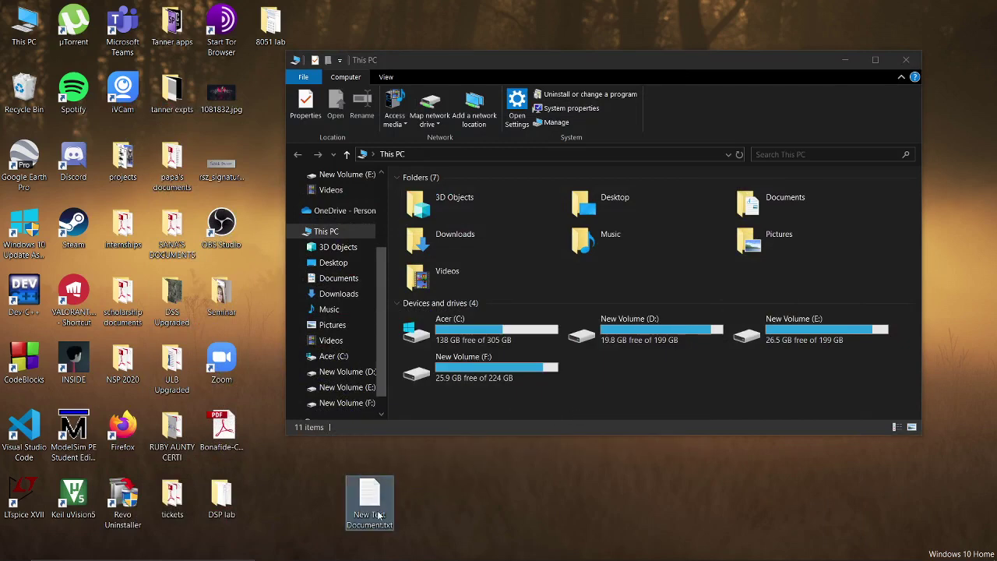
pyautogui.doubleClick(371, 497)
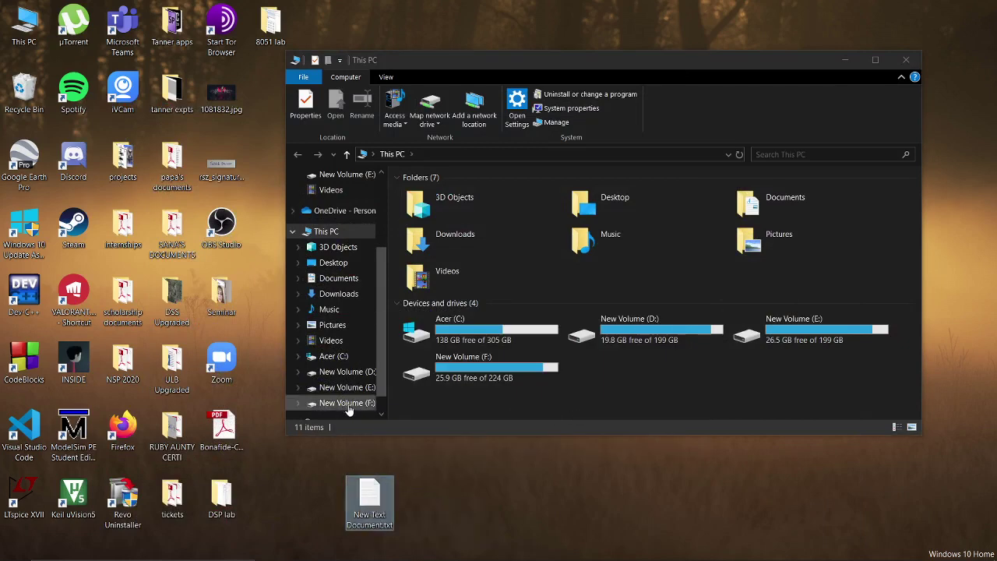
# Paste the 22nm model parameters and save the file as '22nm practice.pm'
pyautogui.hotkey('ctrl', 'v')
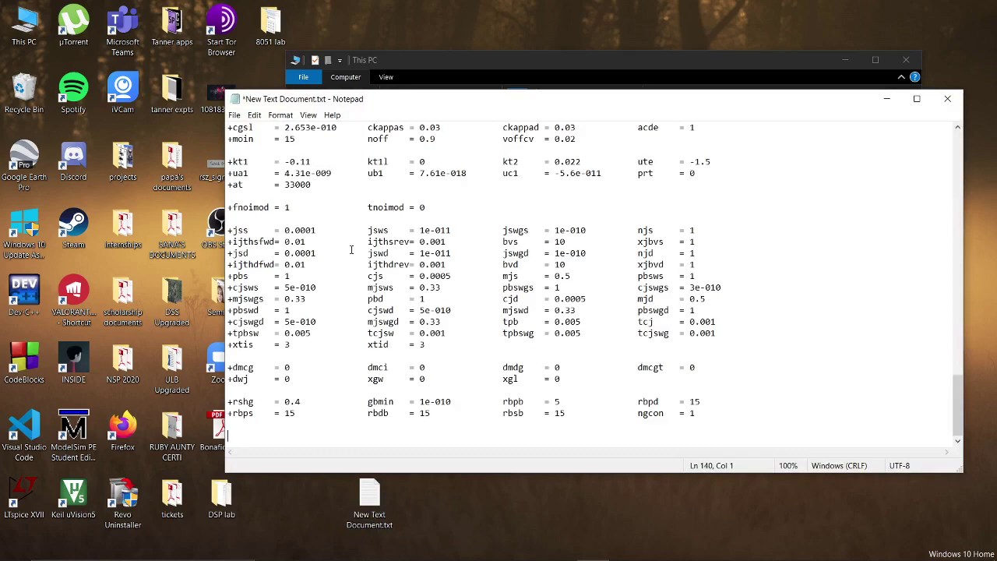
pyautogui.click(234, 114)
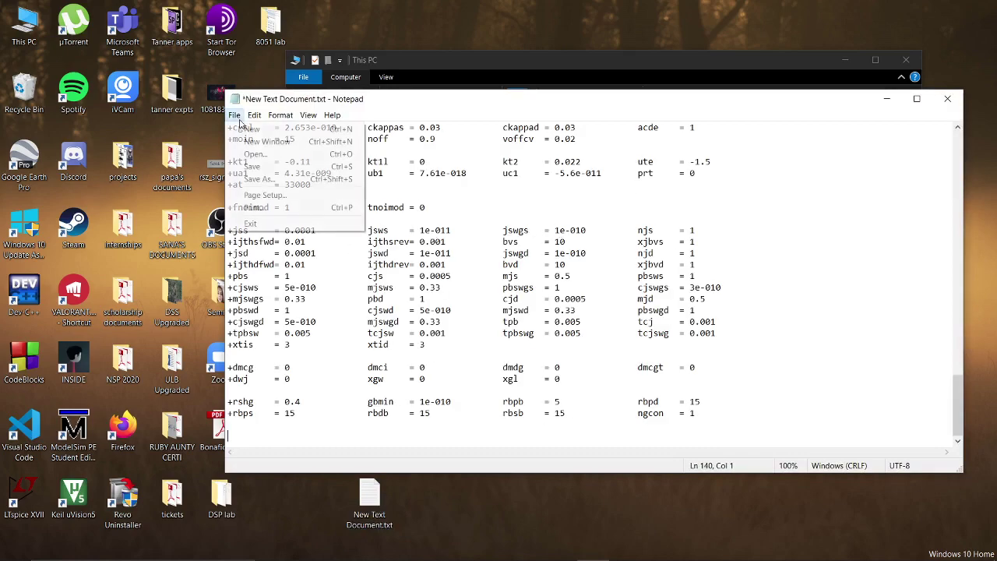
pyautogui.click(261, 178)
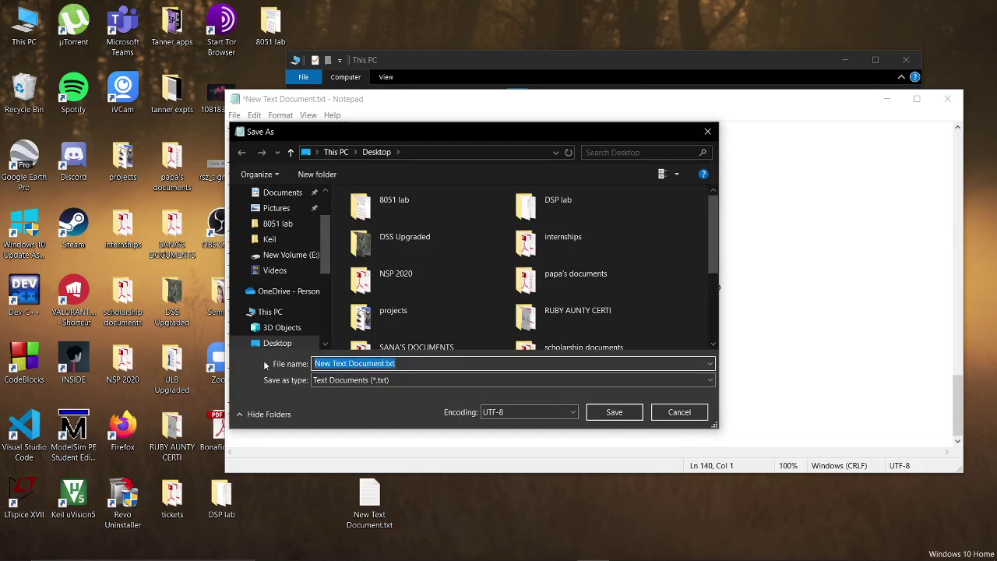
pyautogui.write('22nm practice.pm')
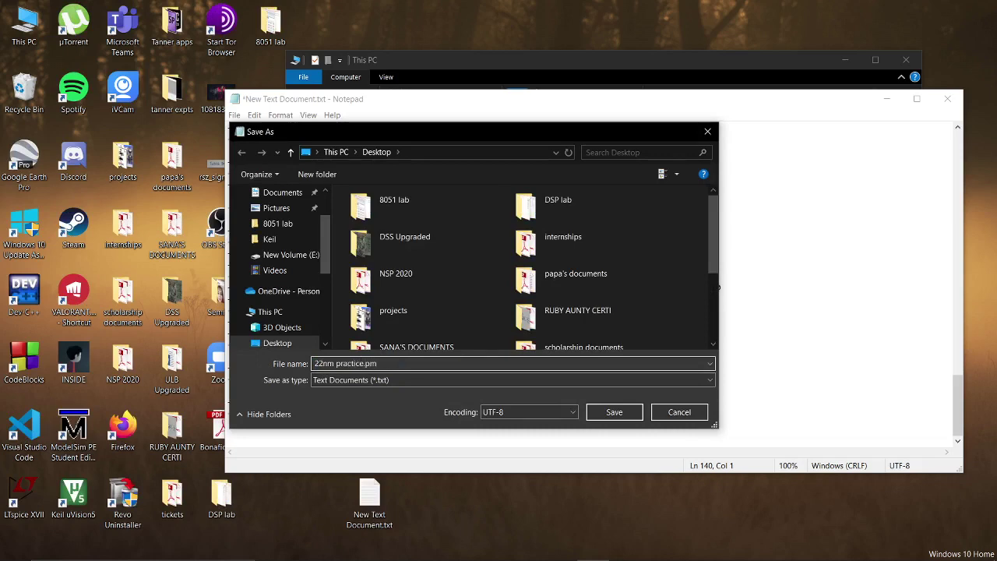
pyautogui.click(613, 411)
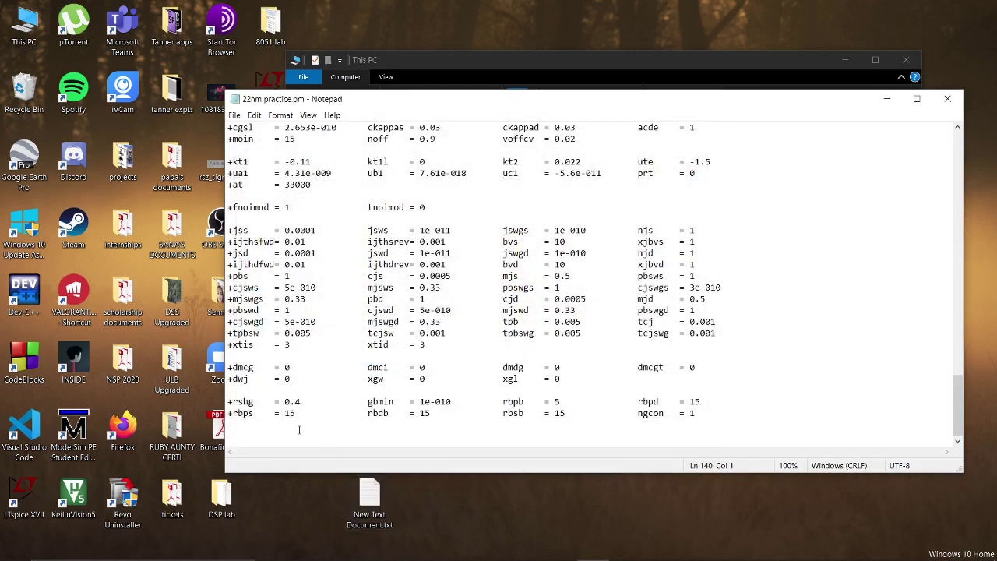
# Copy the Desktop folder location of 22nm practice.pm from its Properties window
pyautogui.moveTo(479, 115); pyautogui.dragTo(579, 144)
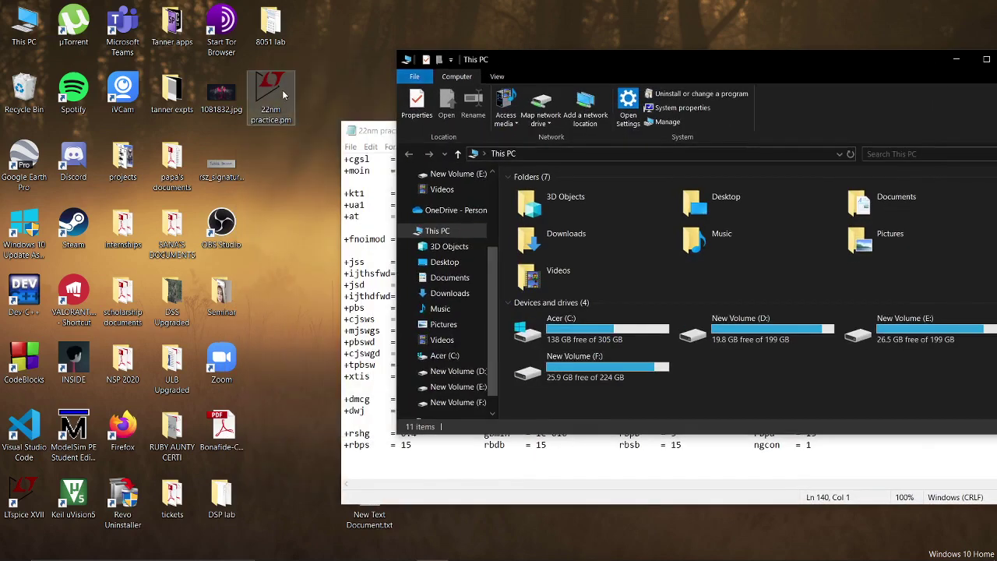
pyautogui.click(271, 97)
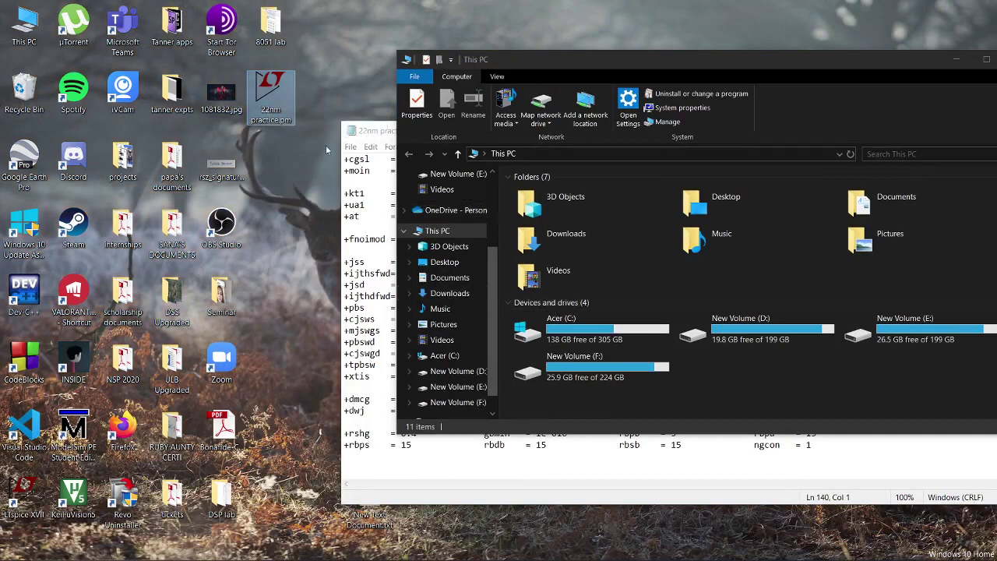
pyautogui.moveTo(270, 99)
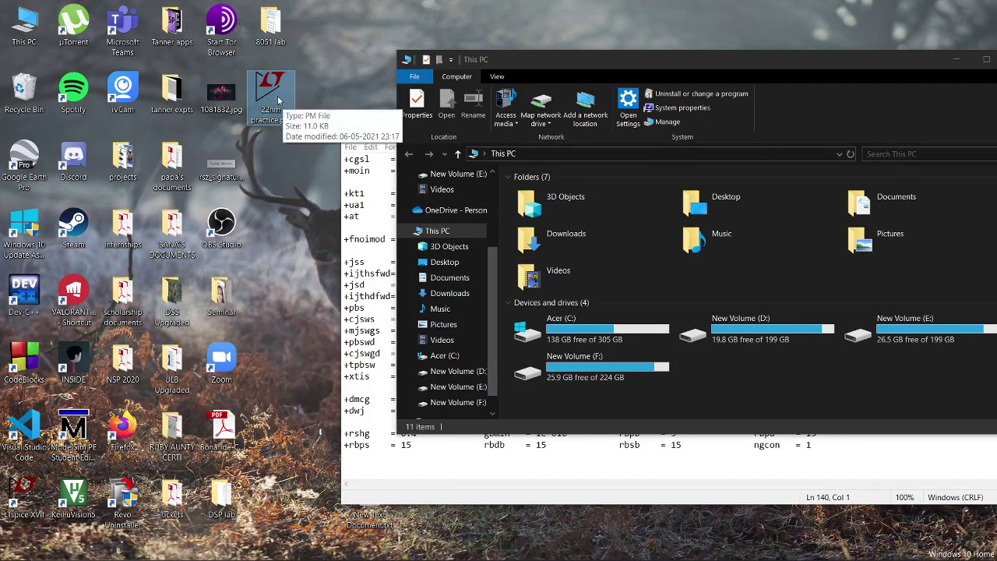
pyautogui.rightClick(278, 99)
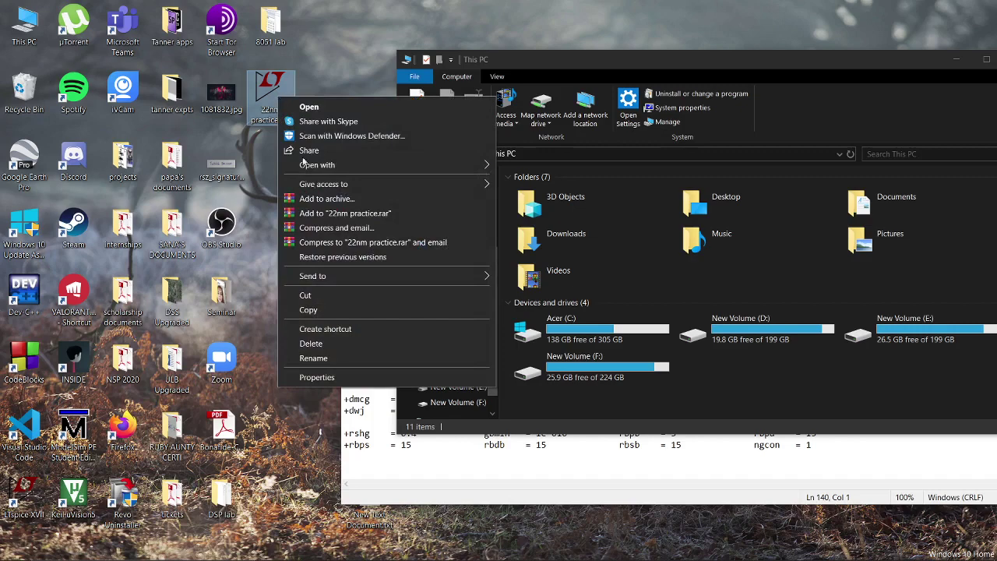
pyautogui.click(344, 377)
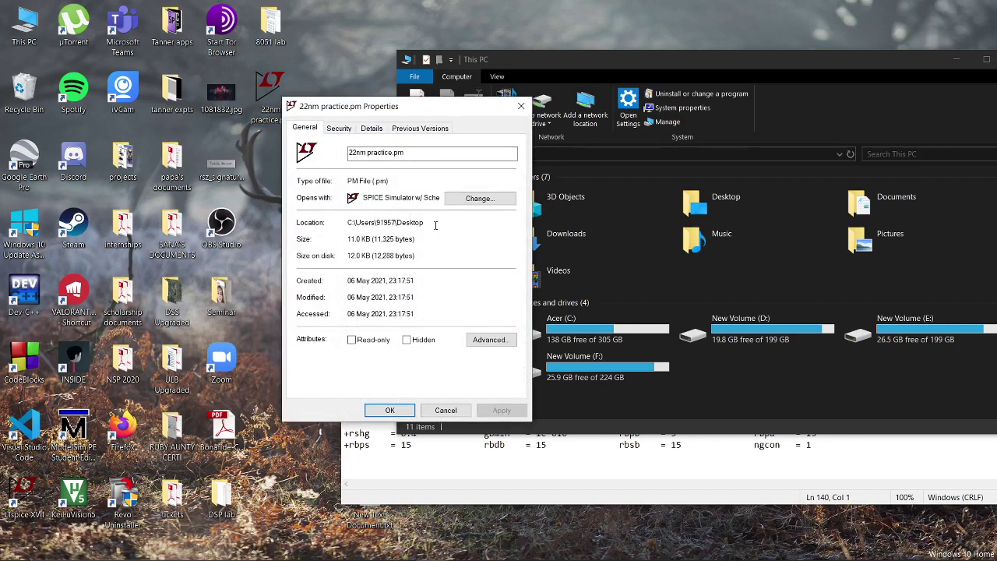
pyautogui.moveTo(416, 226); pyautogui.dragTo(345, 222)
pyautogui.hotkey('ctrl', 'c')
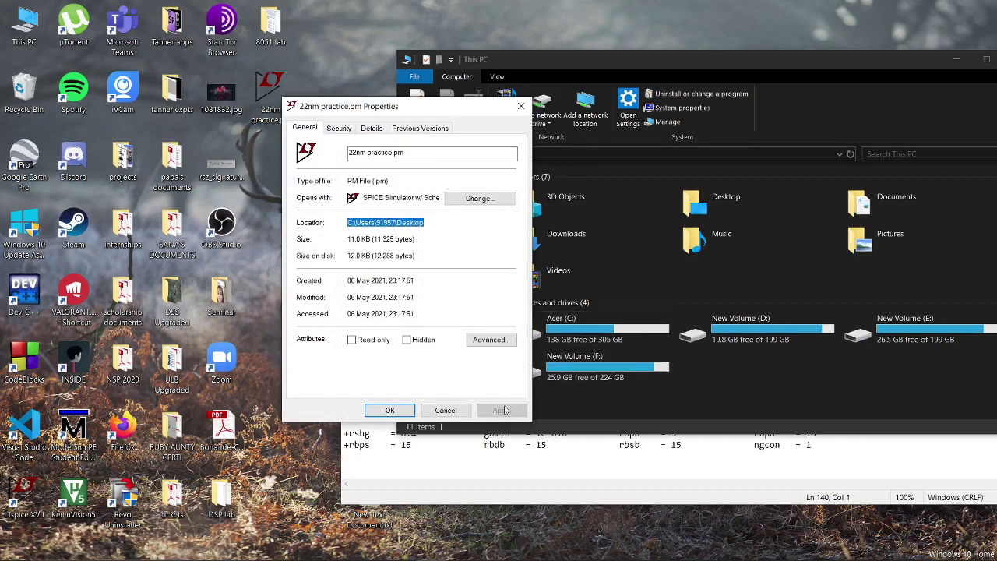
pyautogui.click(397, 410)
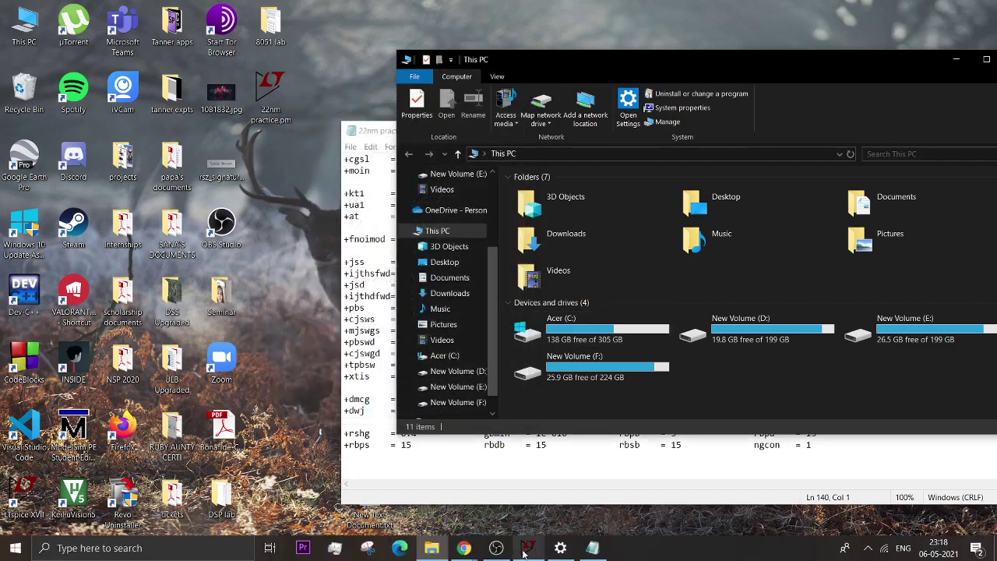
# Replace the directive's file name with the pasted Desktop folder path and rerun the simulation
pyautogui.click(528, 556)
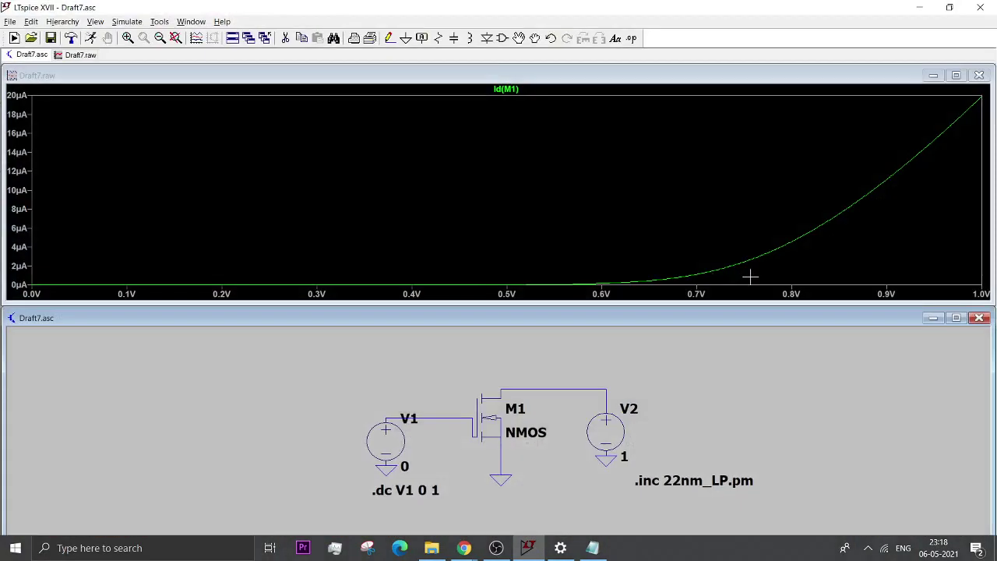
pyautogui.rightClick(669, 482)
pyautogui.click(433, 312)
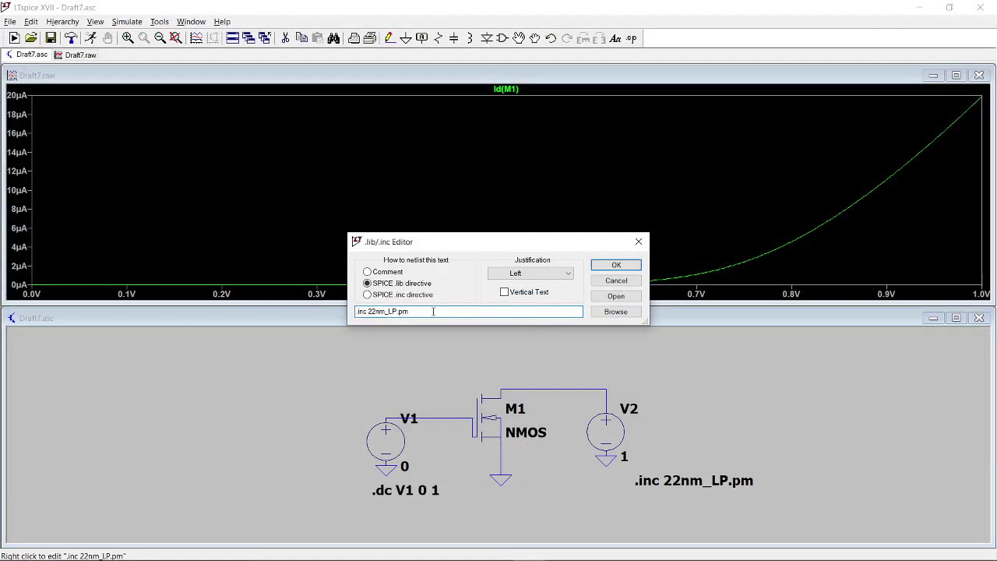
pyautogui.moveTo(413, 314); pyautogui.dragTo(374, 314)
pyautogui.hotkey('ctrl', 'v')
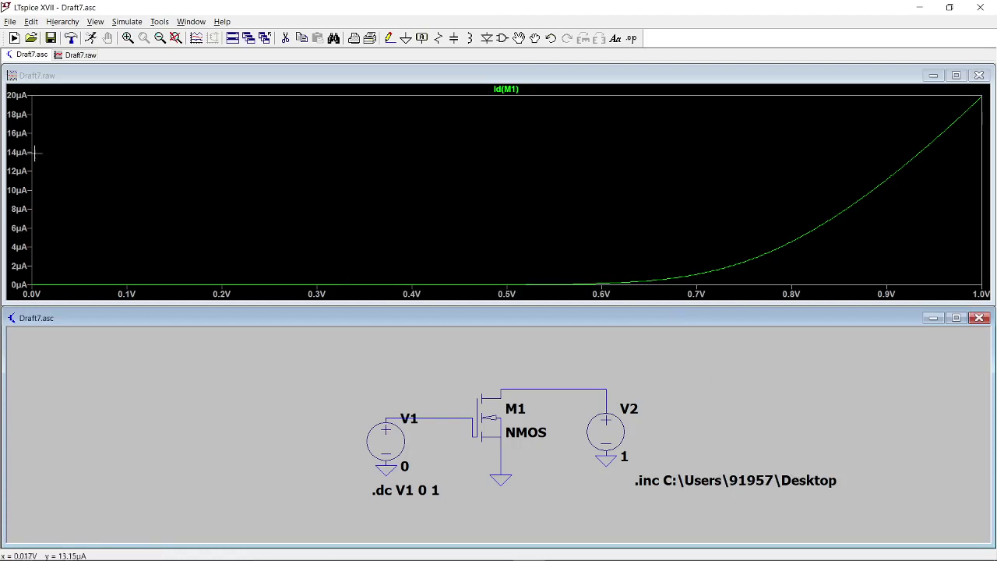
pyautogui.click(92, 41)
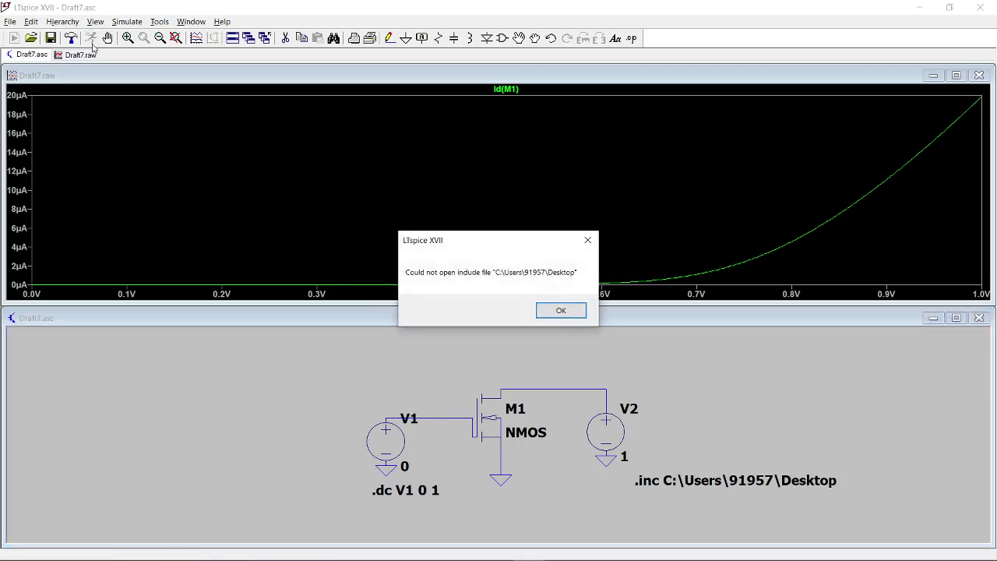
# Dismiss the include error and browse to Desktop's 22nm practice.pm as the model file
pyautogui.click(560, 310)
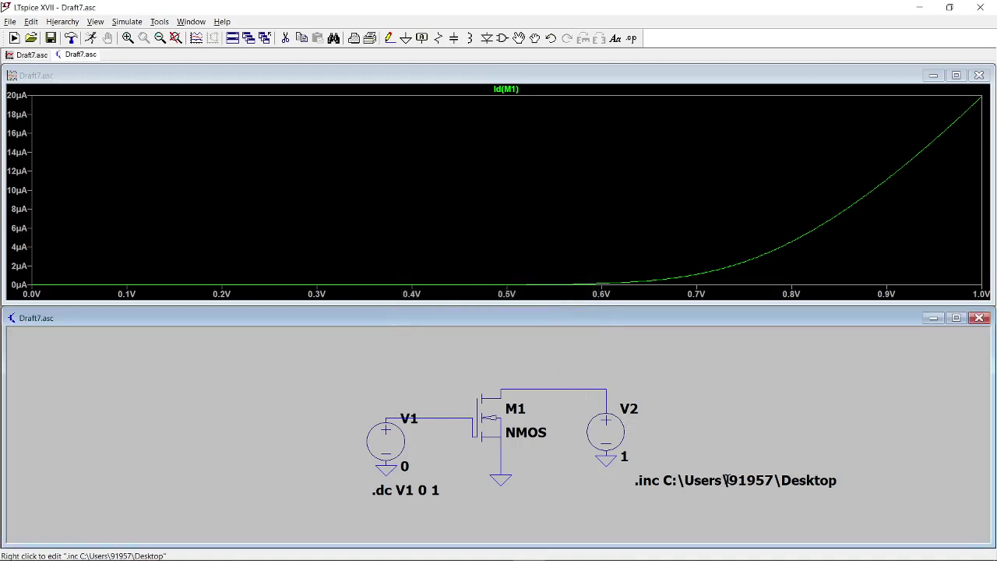
pyautogui.rightClick(725, 479)
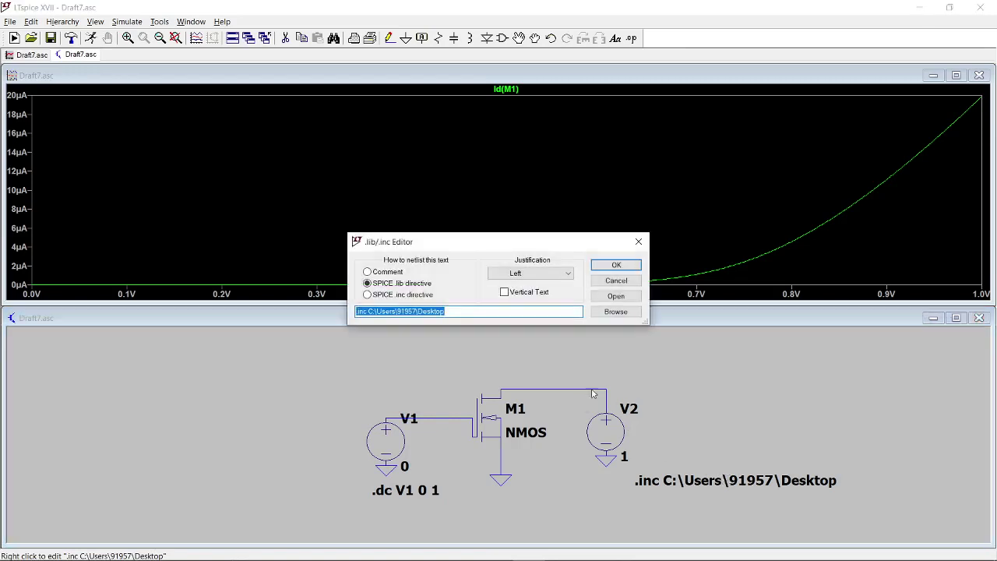
pyautogui.click(615, 313)
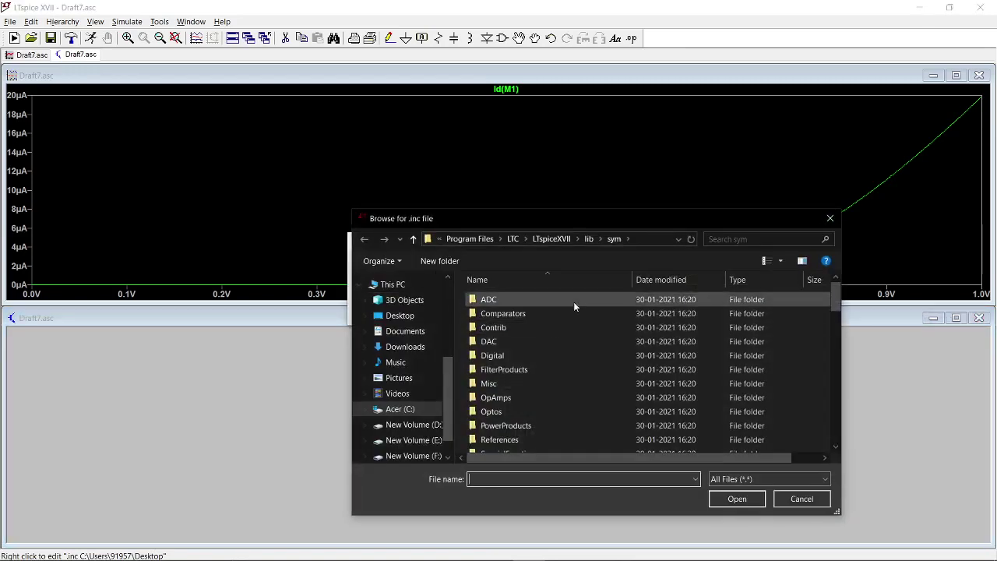
pyautogui.click(409, 316)
pyautogui.scroll(-3, 577, 358)
pyautogui.scroll(-3, 611, 364)
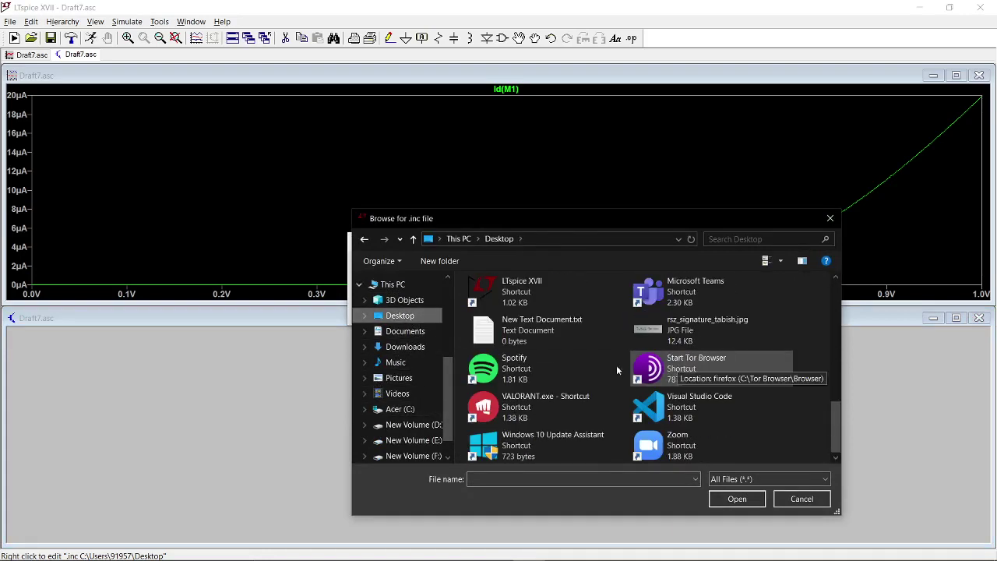
pyautogui.scroll(3, 597, 368)
pyautogui.doubleClick(544, 369)
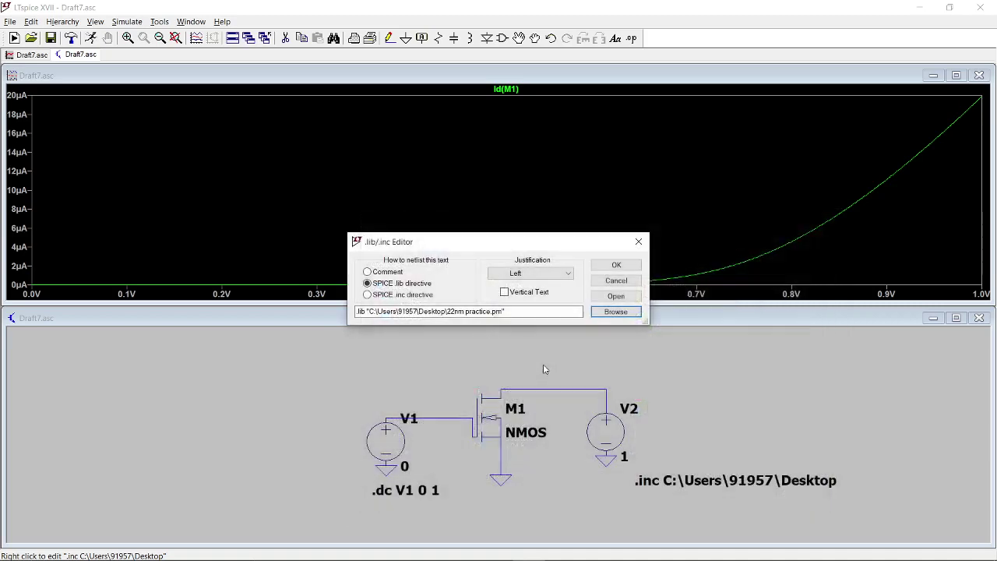
# Place the .lib directive for Desktop's 22nm practice.pm on the schematic
pyautogui.click(616, 268)
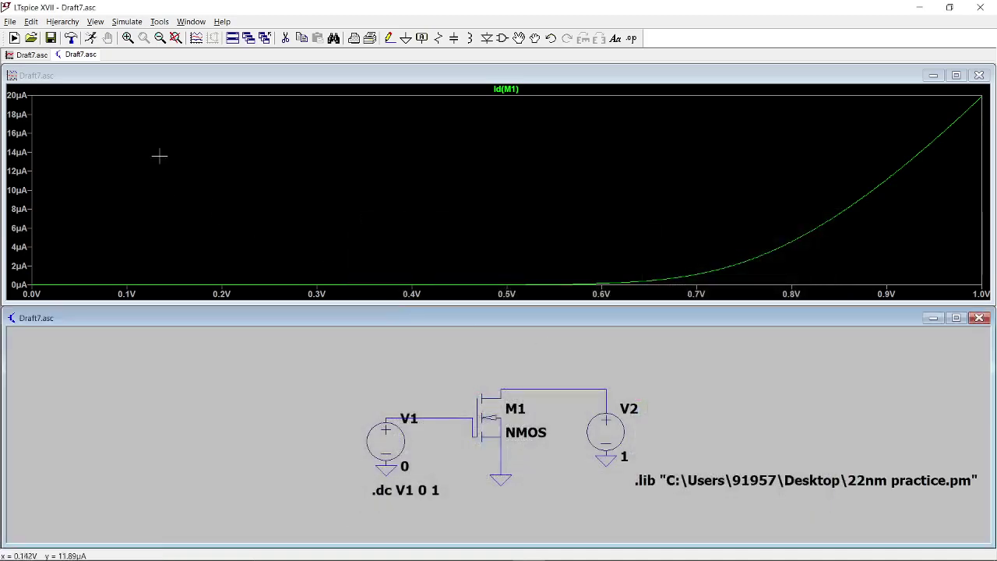